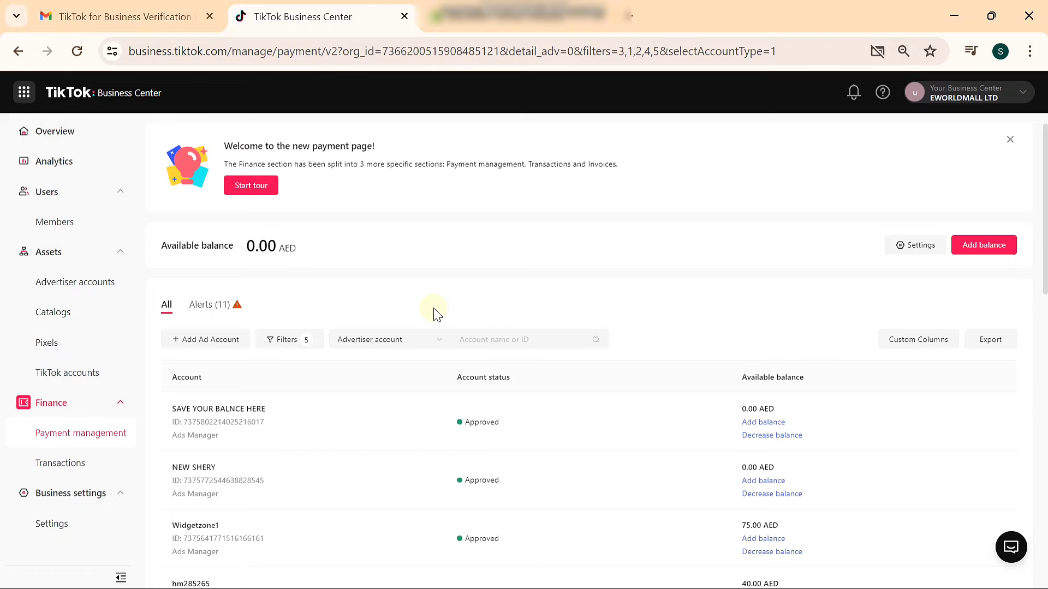
# Step: Review the payment management account list, Shopify's TikTok marketing setup page, and the Business Center overview
pyautogui.scroll(1, 437, 315)
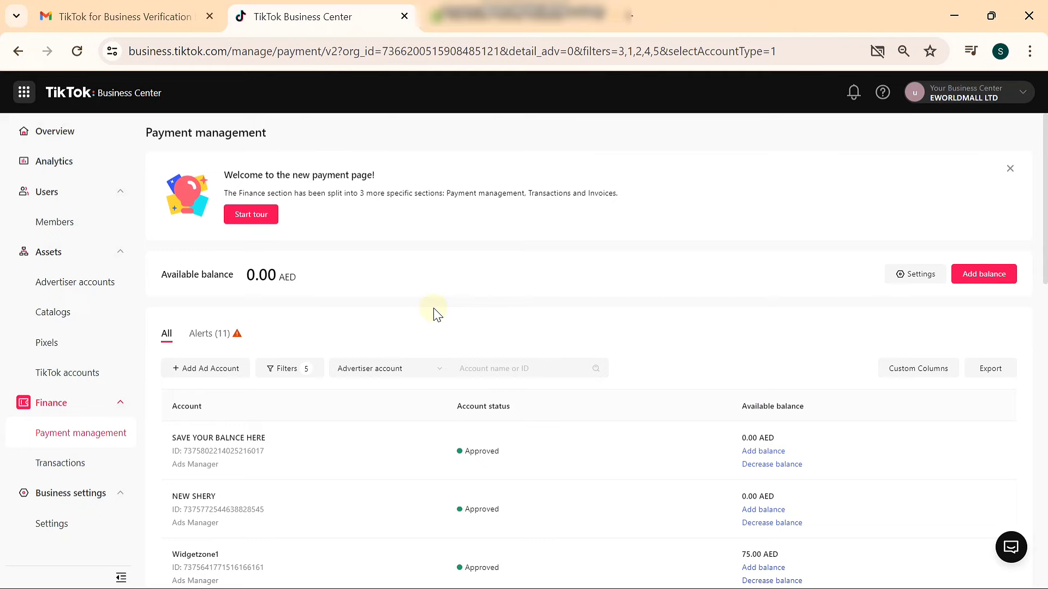
pyautogui.scroll(-7, 437, 315)
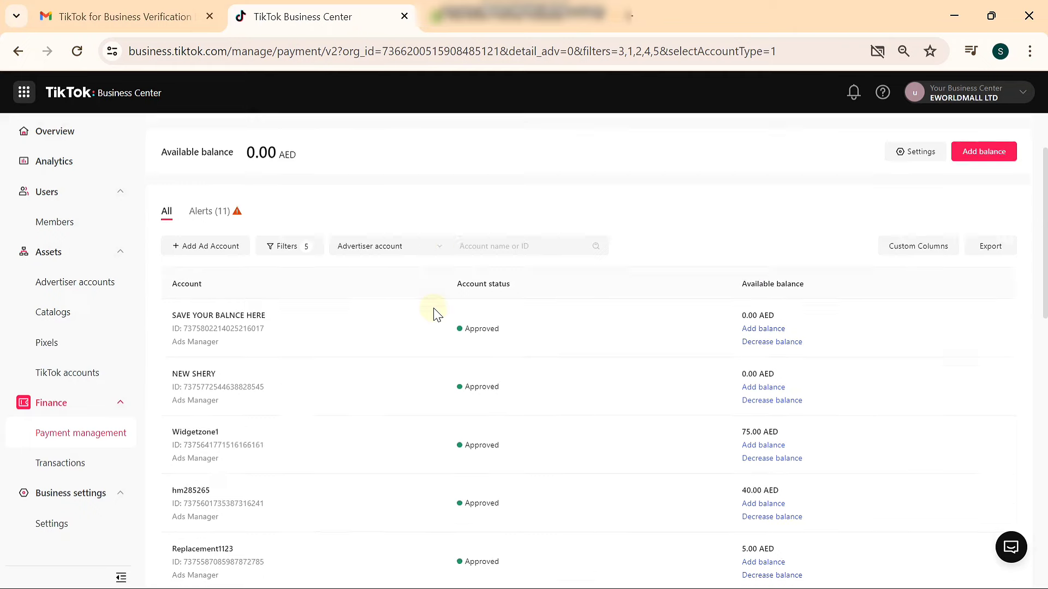
pyautogui.scroll(7, 437, 315)
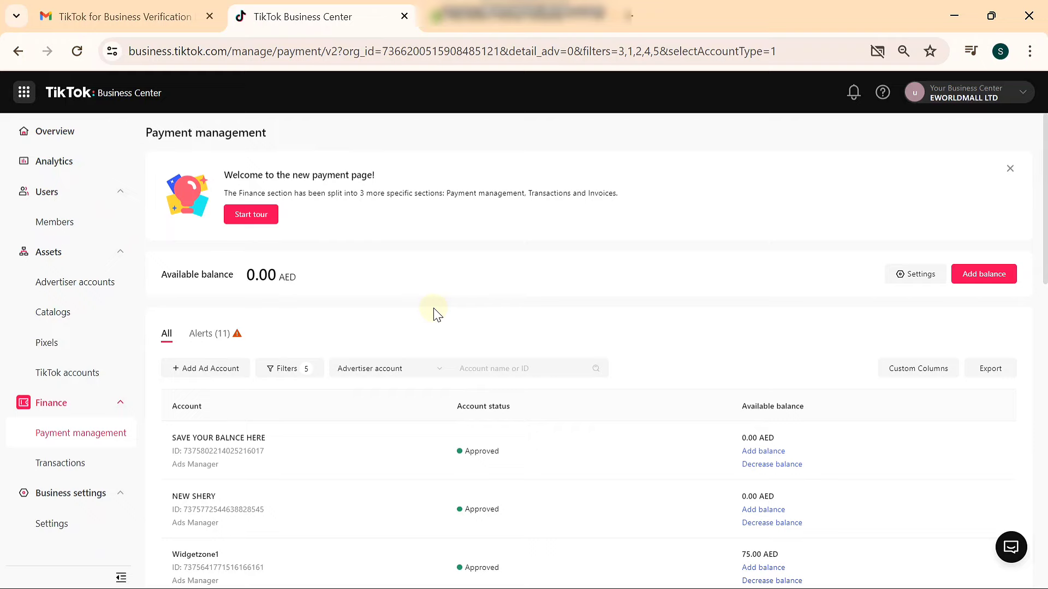
pyautogui.click(518, 15)
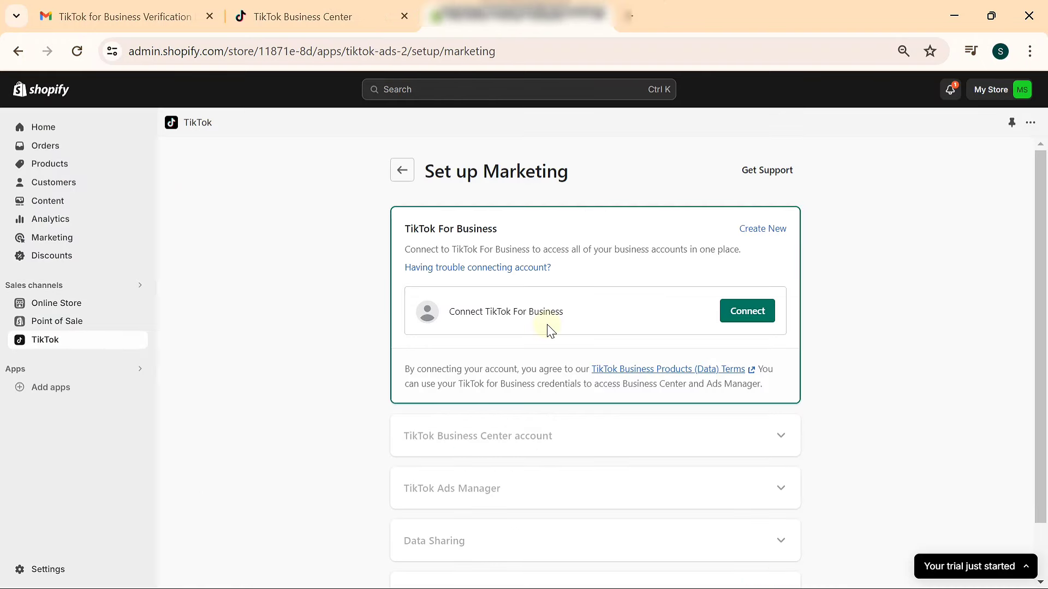
pyautogui.scroll(-2, 546, 328)
pyautogui.scroll(2, 547, 328)
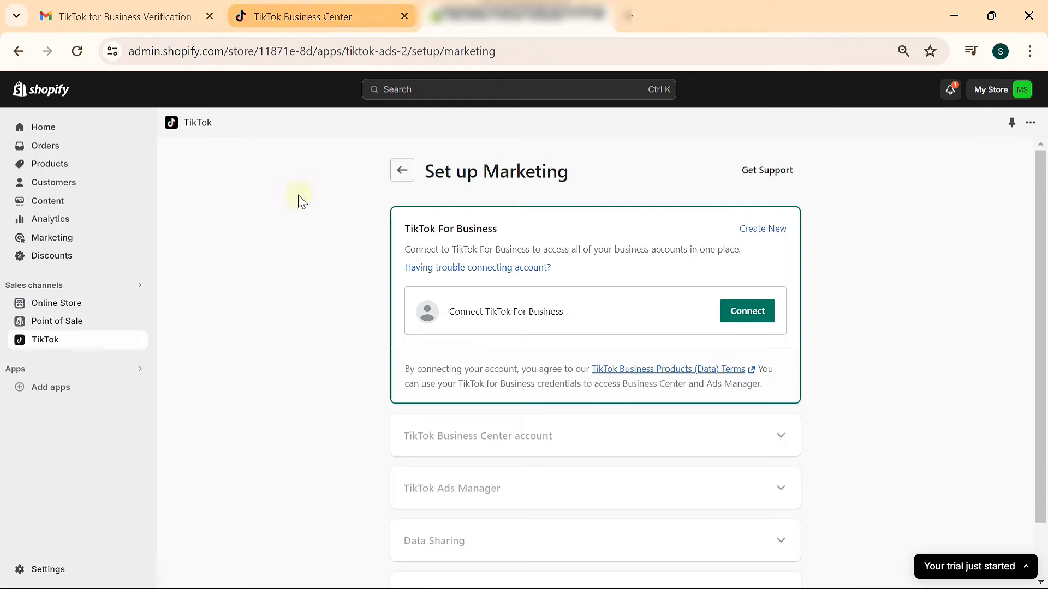
pyautogui.click(306, 16)
pyautogui.click(66, 136)
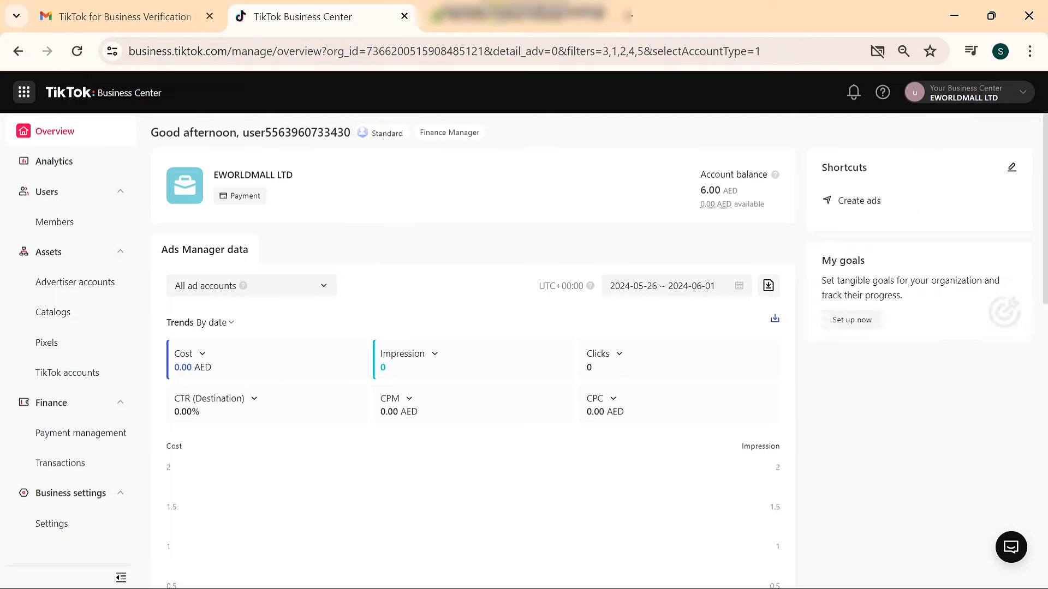
# Step: Switch to Shopify's TikTok marketing setup and connect the signed-in TikTok For Business account to the store
pyautogui.click(519, 15)
pyautogui.scroll(-1, 645, 289)
pyautogui.scroll(1, 647, 306)
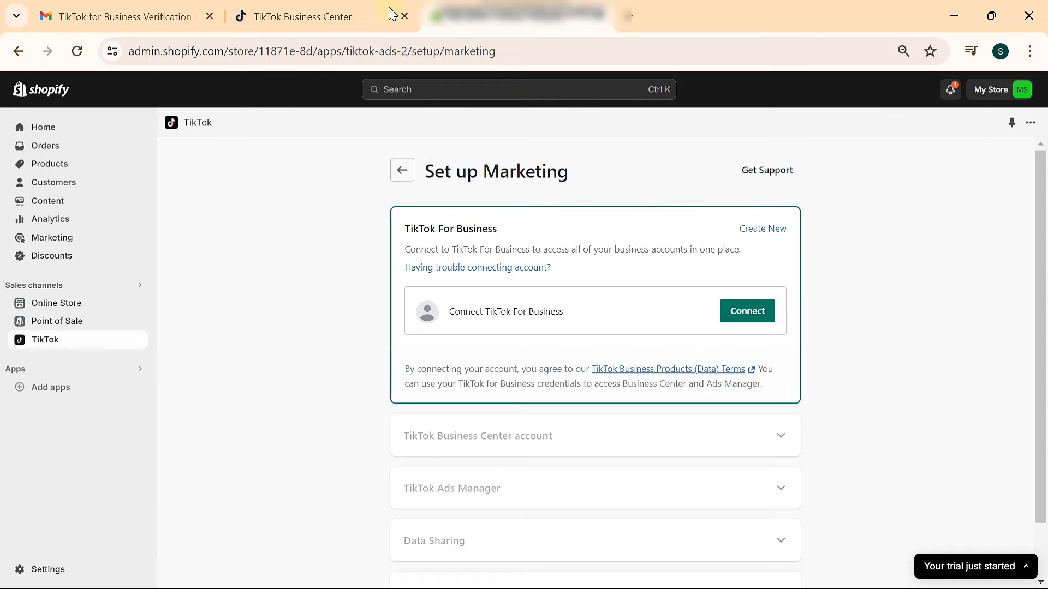
pyautogui.scroll(-1, 323, 257)
pyautogui.scroll(1, 323, 257)
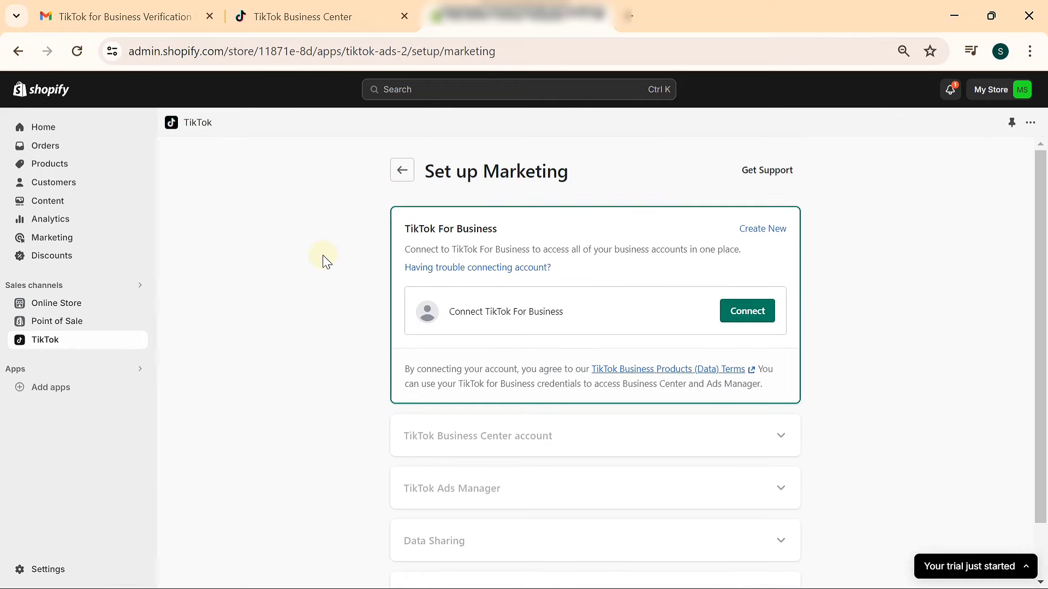
pyautogui.click(752, 314)
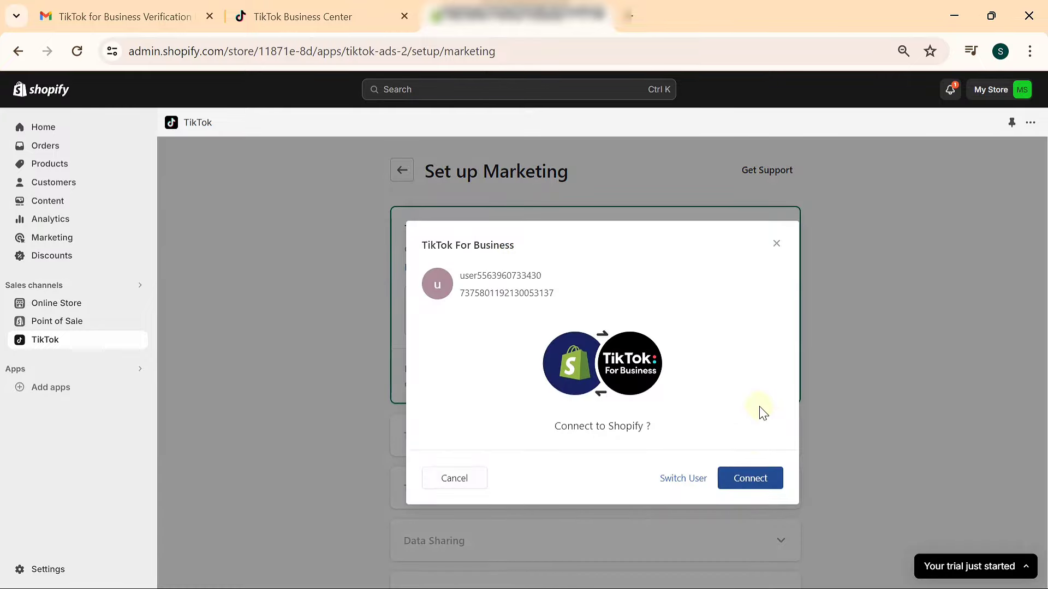
pyautogui.click(751, 473)
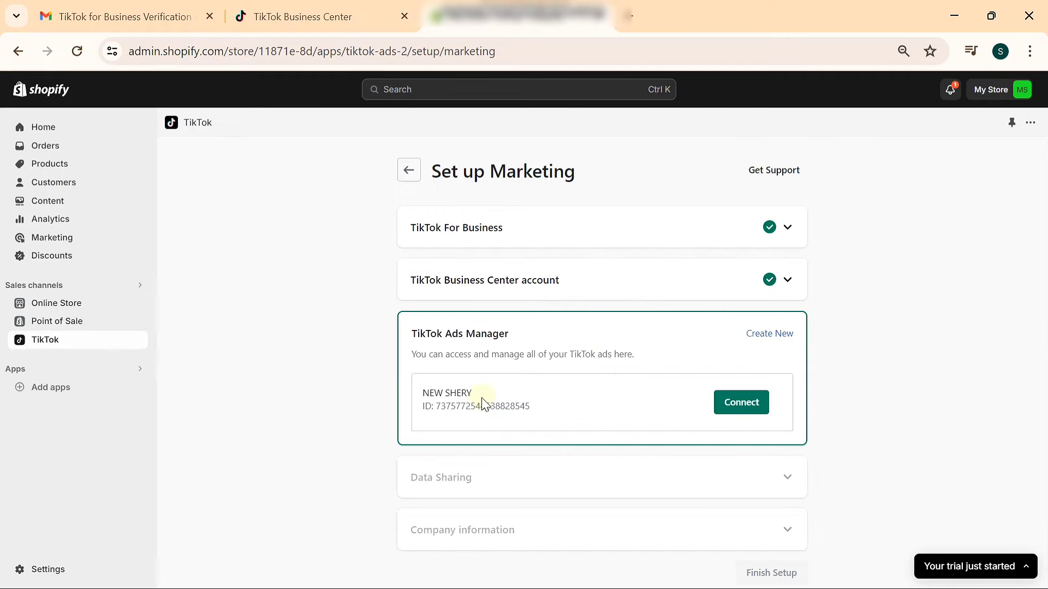
# Step: Expand the TikTok Business Center account details and try to connect the NEW SHERY Ads Manager account
pyautogui.click(786, 279)
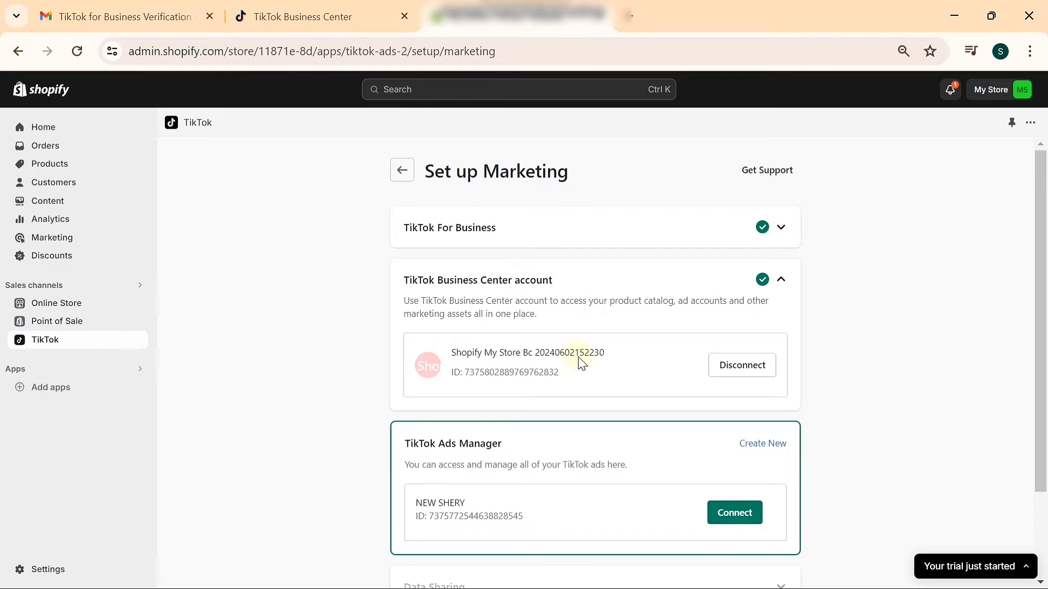
pyautogui.scroll(-2, 687, 401)
pyautogui.click(756, 406)
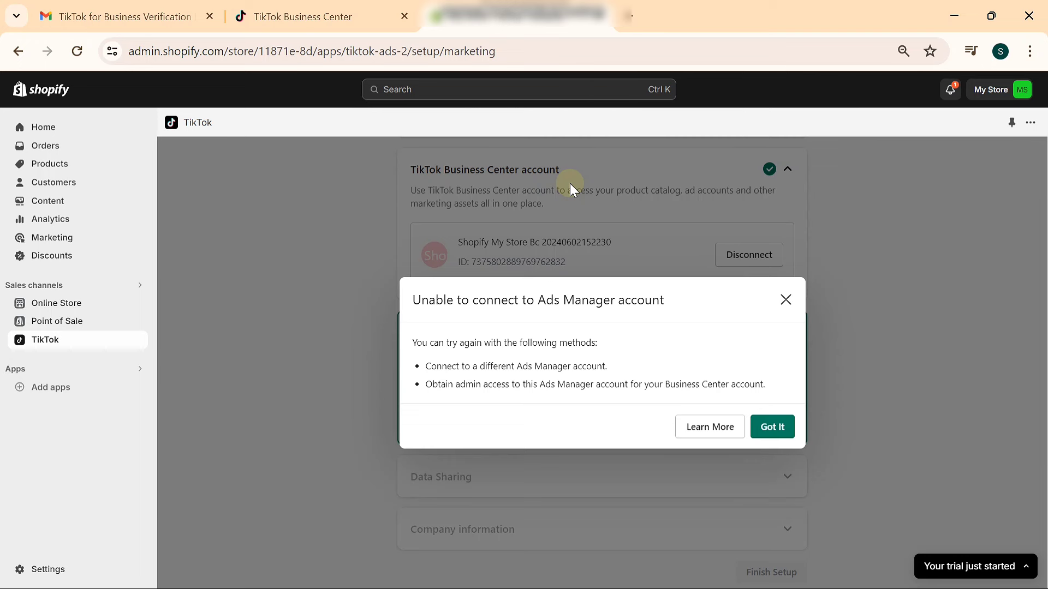
pyautogui.click(786, 440)
# Step: Switch to TikTok Business Center and examine the NEW SHERY advertiser account, then the account statuses and balances in payment management
pyautogui.click(314, 5)
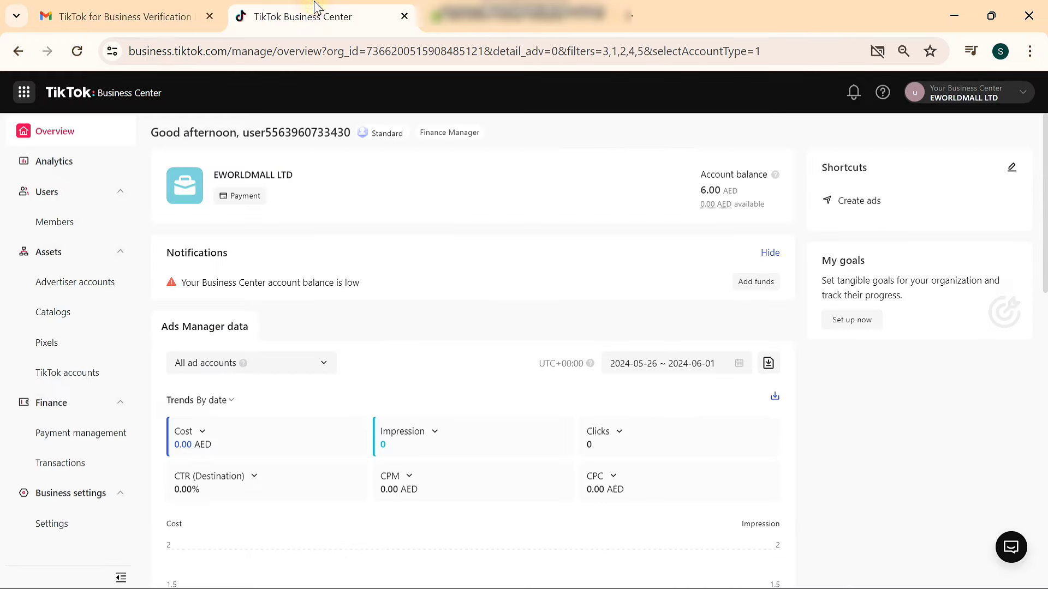
pyautogui.click(99, 284)
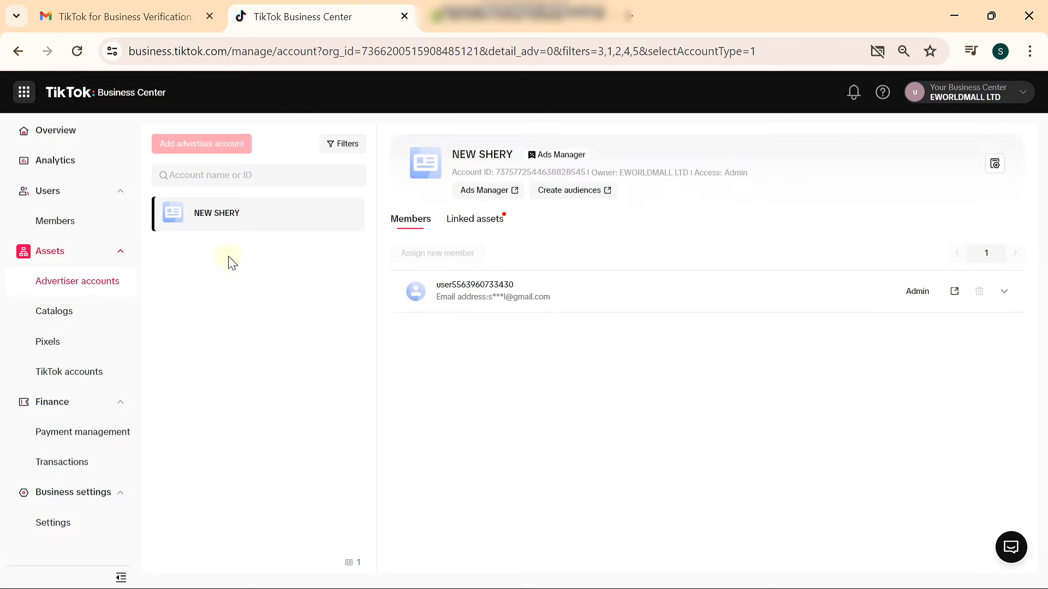
pyautogui.moveTo(243, 218); pyautogui.dragTo(197, 224)
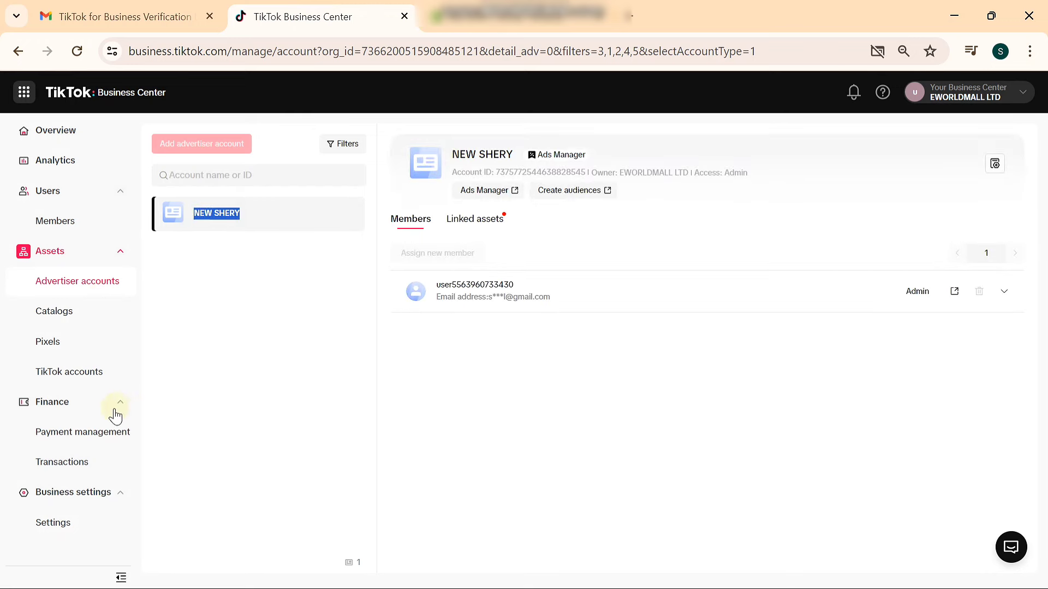
pyautogui.click(99, 431)
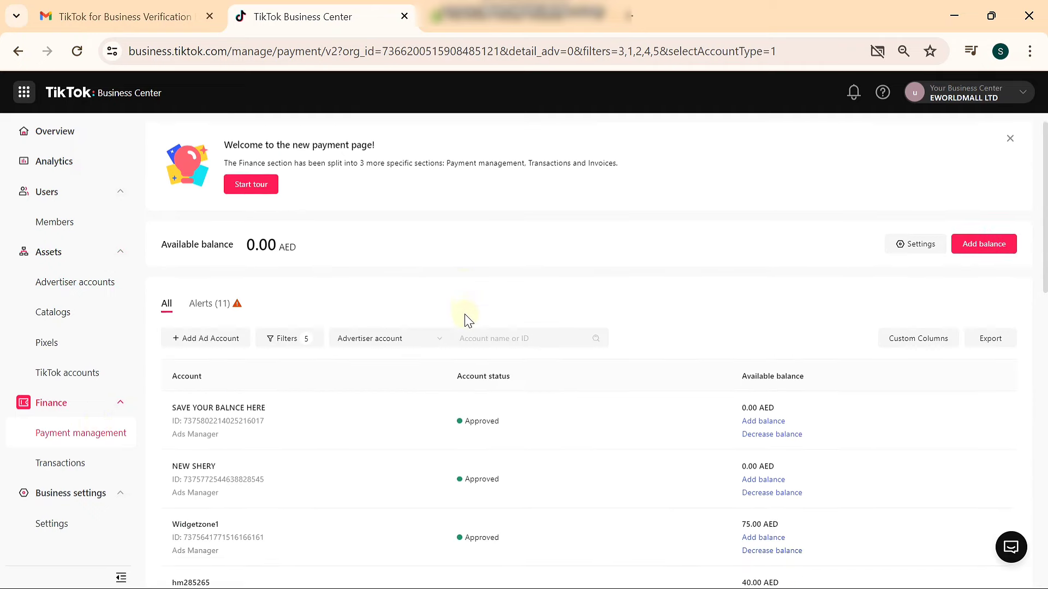
pyautogui.scroll(-1, 466, 318)
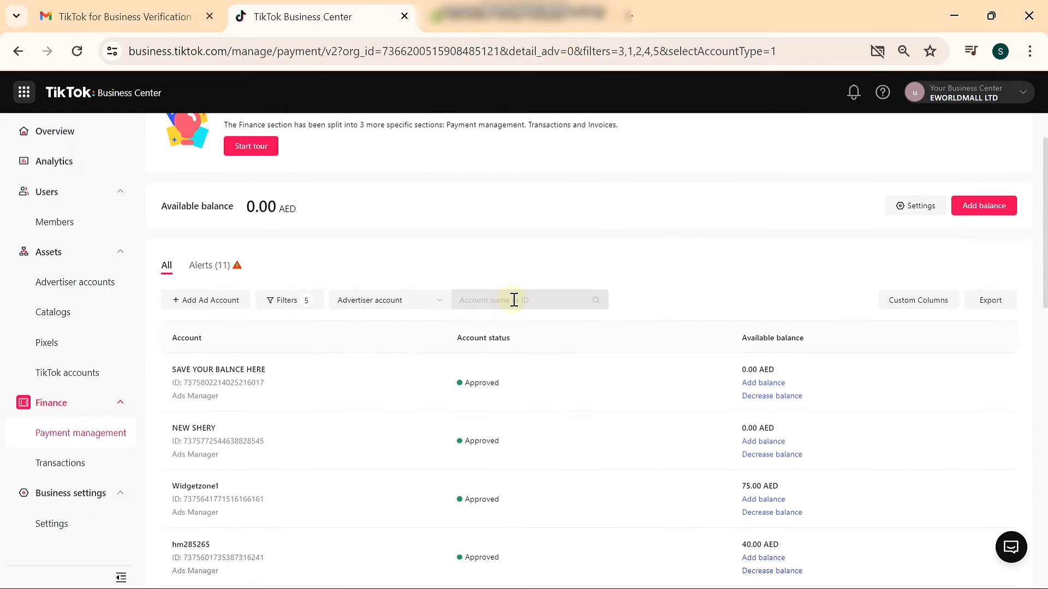
pyautogui.scroll(-15, 506, 300)
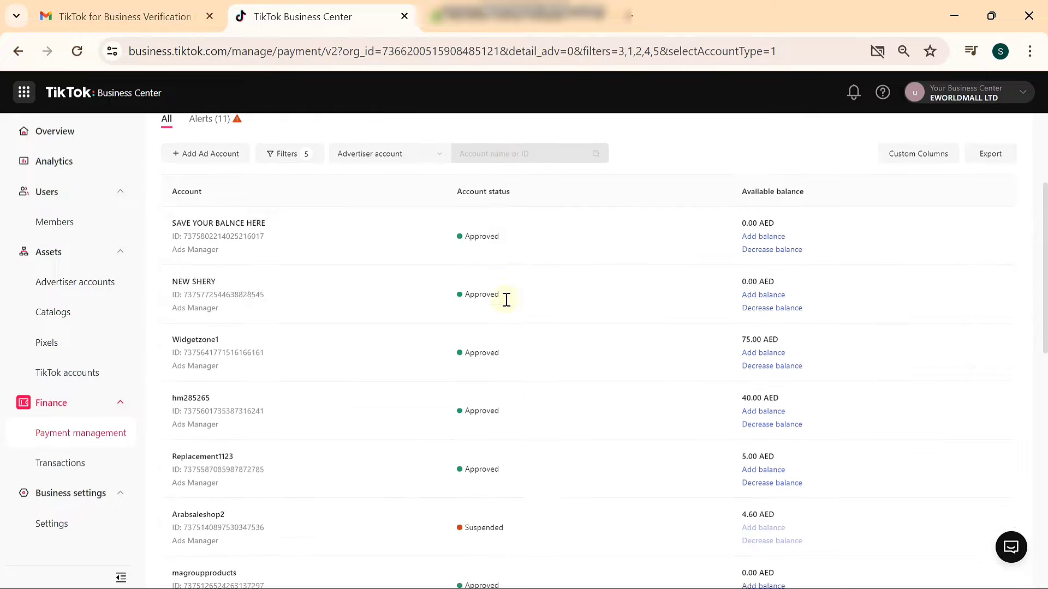
pyautogui.scroll(15, 507, 307)
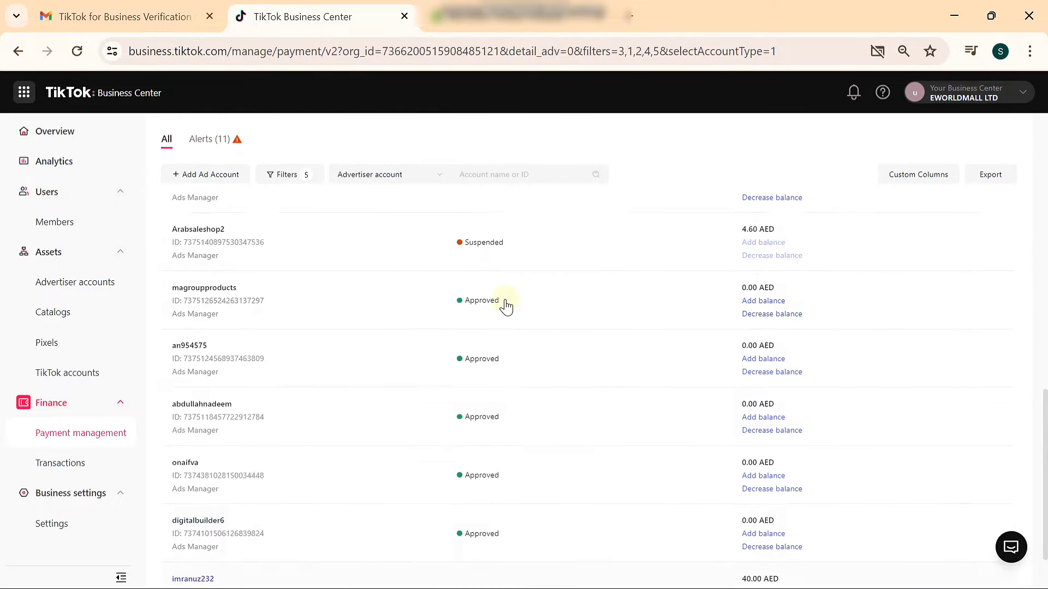
pyautogui.scroll(1, 506, 307)
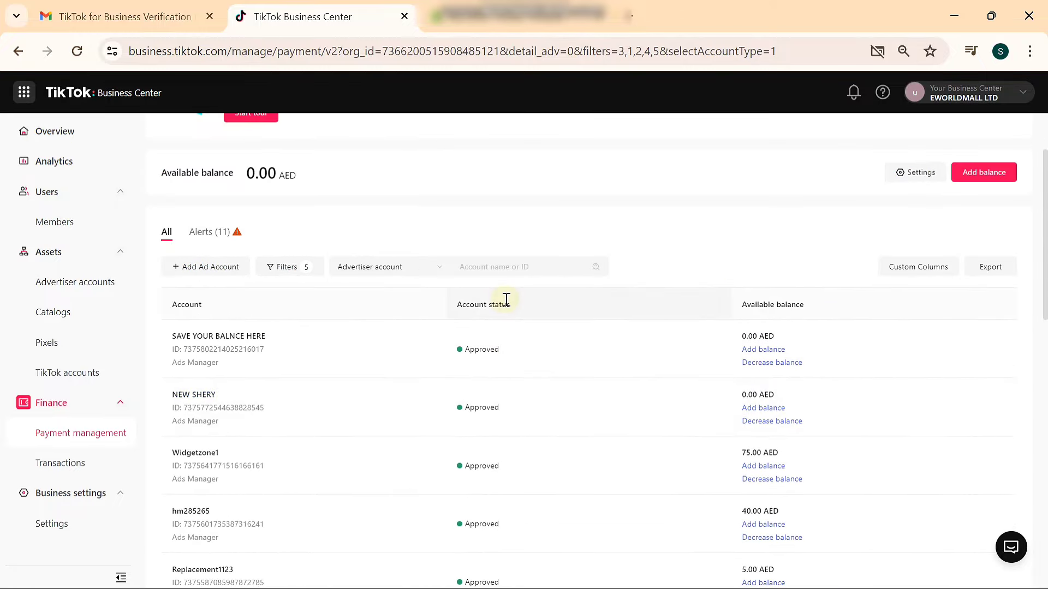
pyautogui.scroll(-1, 262, 398)
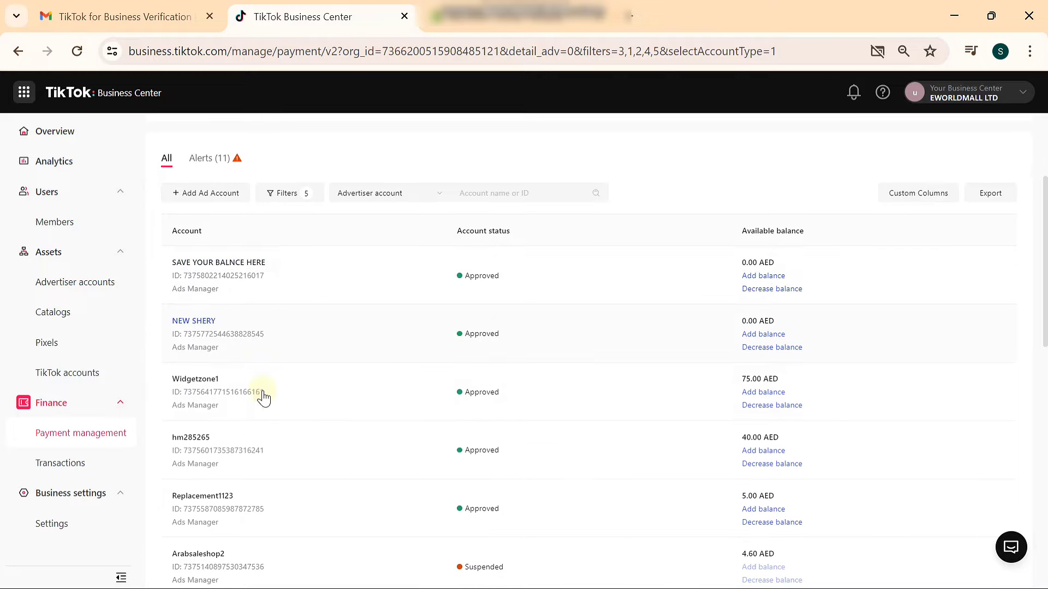
# Step: Start a 75 AED payment to the NEW SHERY balance using a new credit or debit card as payment method
pyautogui.click(770, 334)
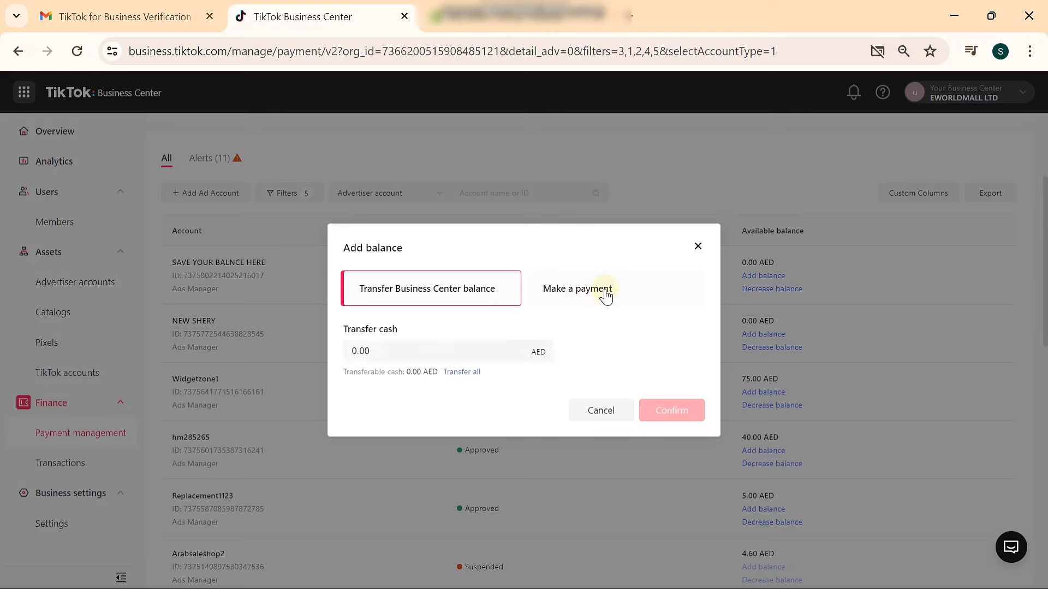
pyautogui.click(605, 294)
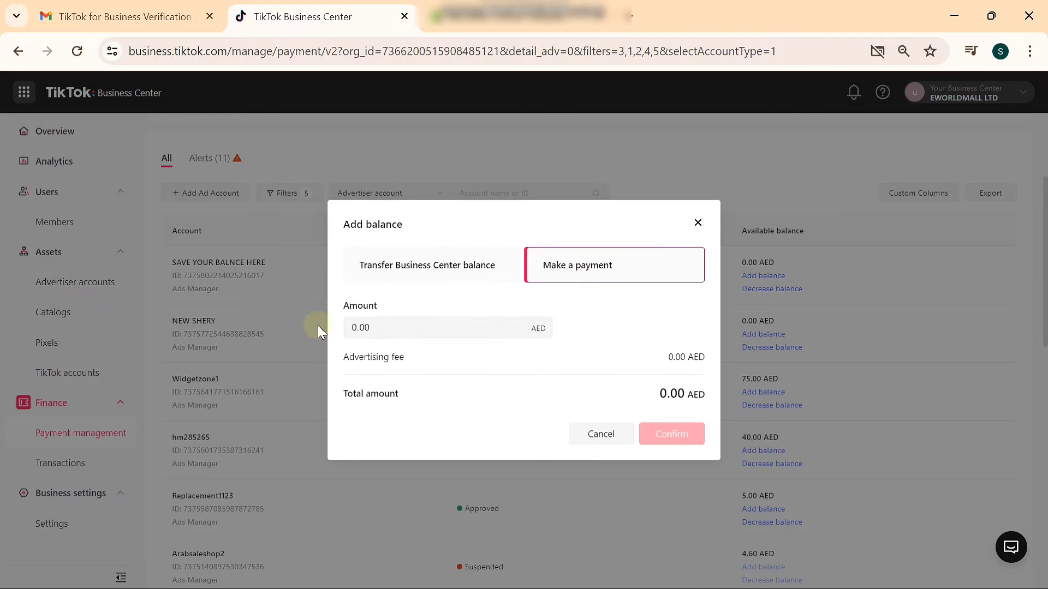
pyautogui.moveTo(386, 326); pyautogui.dragTo(343, 326)
pyautogui.write('75')
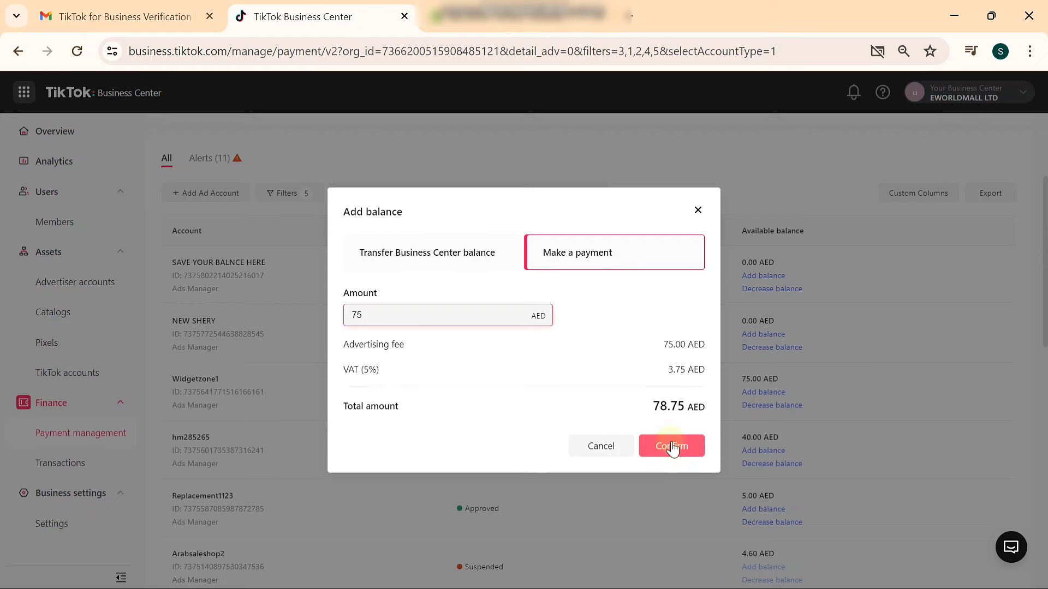
pyautogui.click(665, 444)
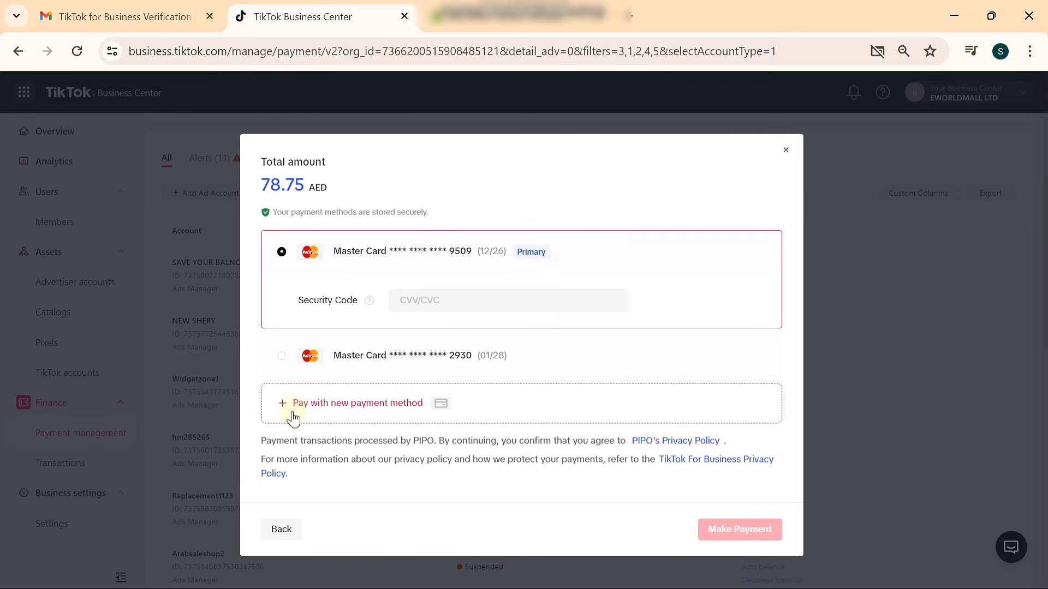
pyautogui.click(356, 406)
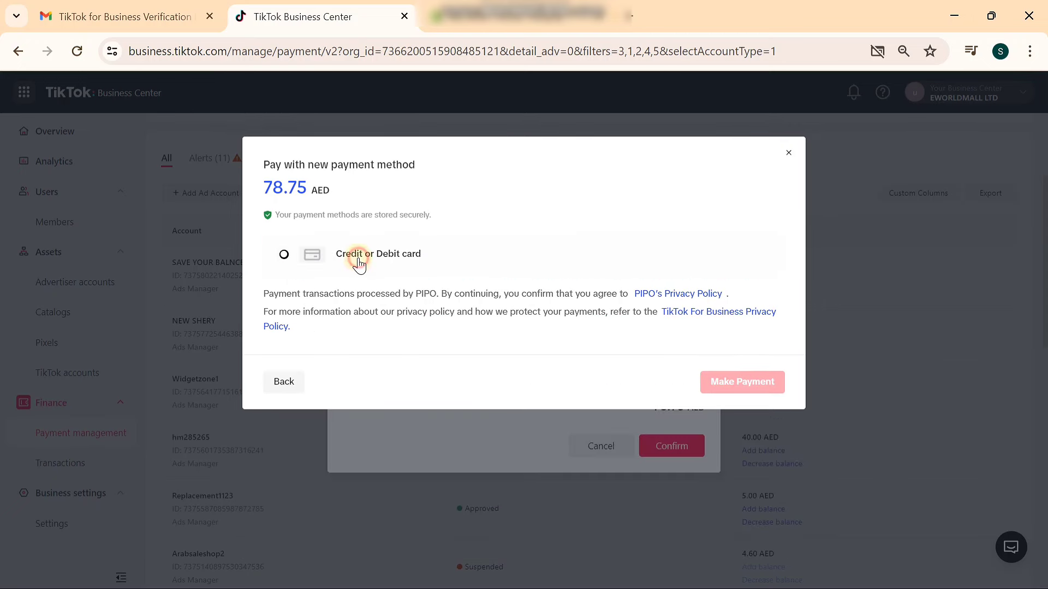
pyautogui.click(358, 258)
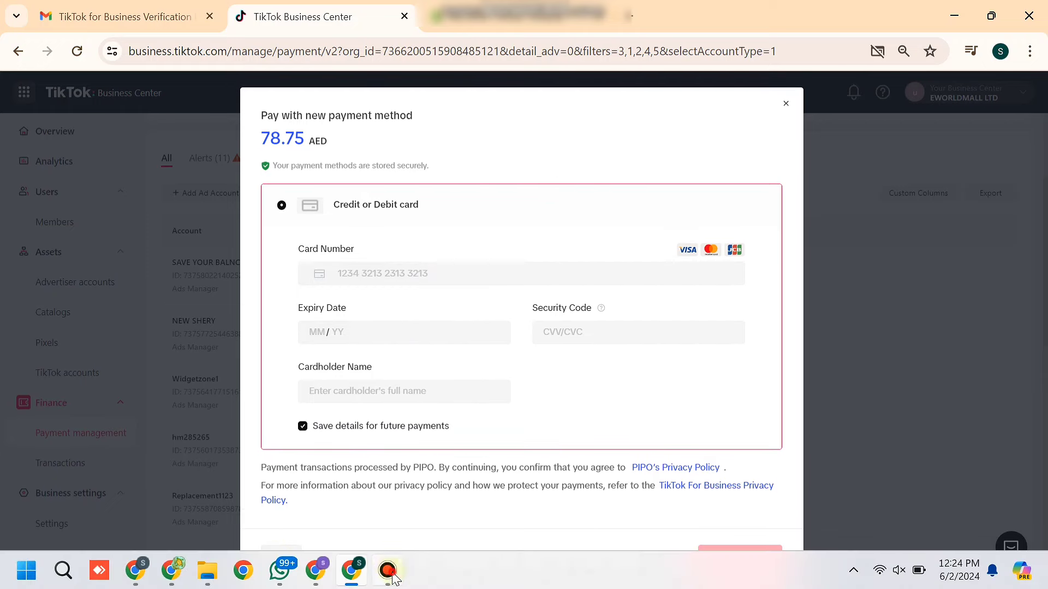
pyautogui.click(391, 574)
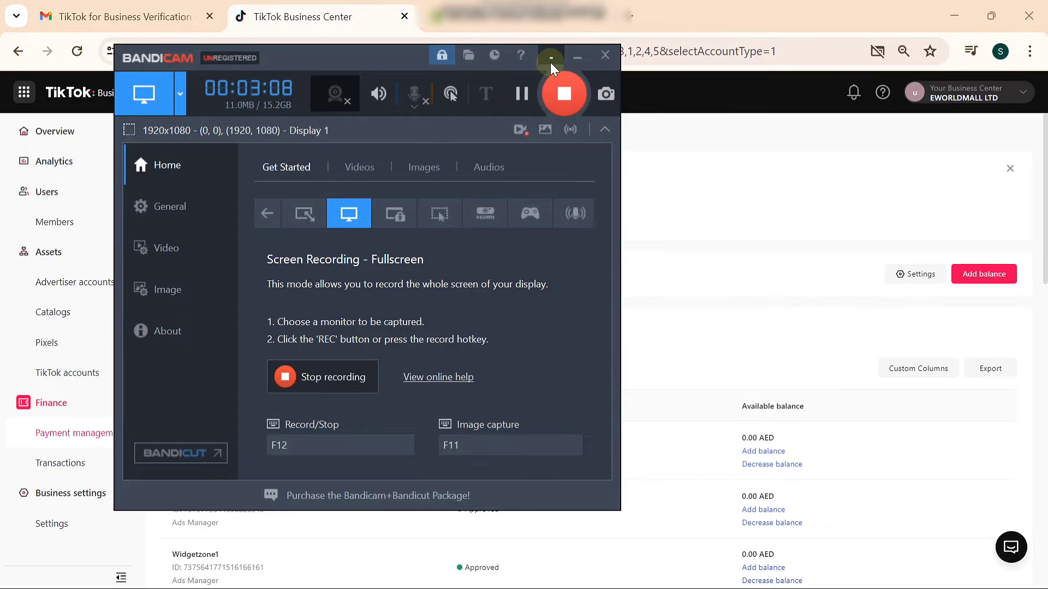
pyautogui.click(551, 62)
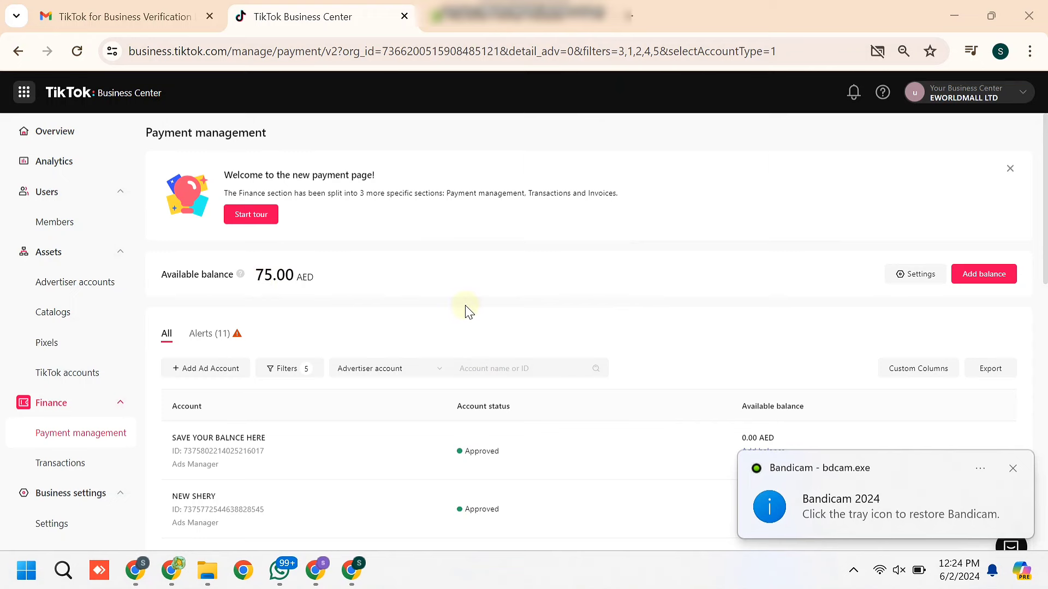
# Step: Transfer 40 AED from the Business Center balance to the NEW SHERY advertiser account
pyautogui.scroll(-1, 468, 311)
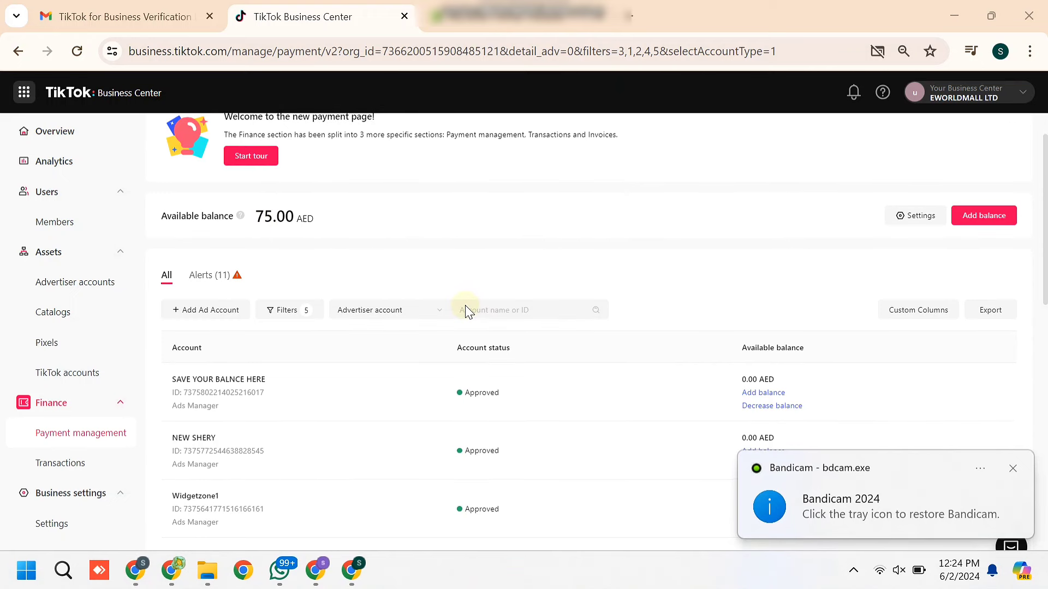
pyautogui.scroll(-3, 466, 311)
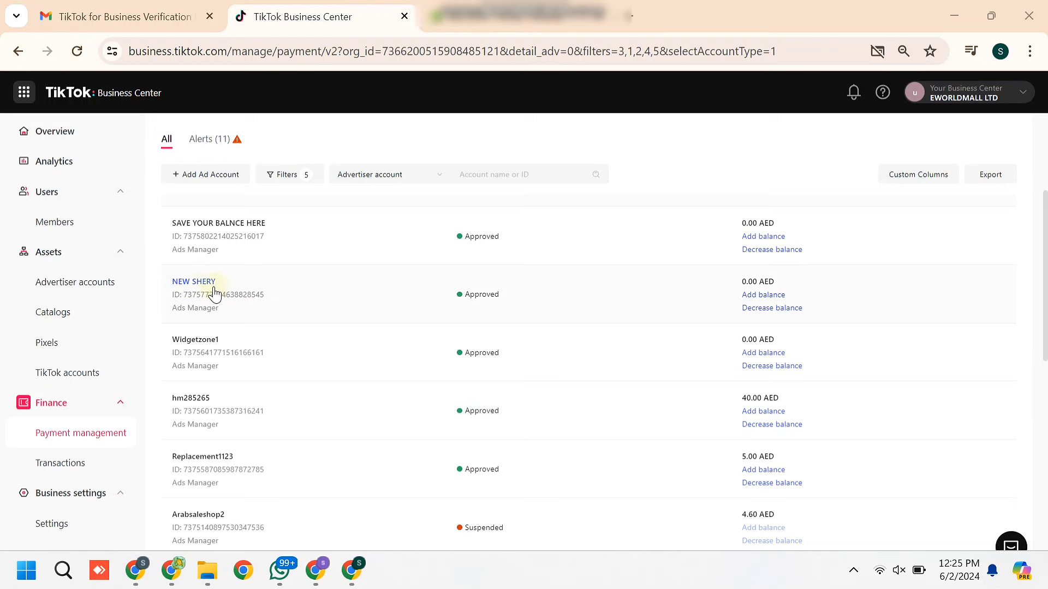
pyautogui.click(762, 295)
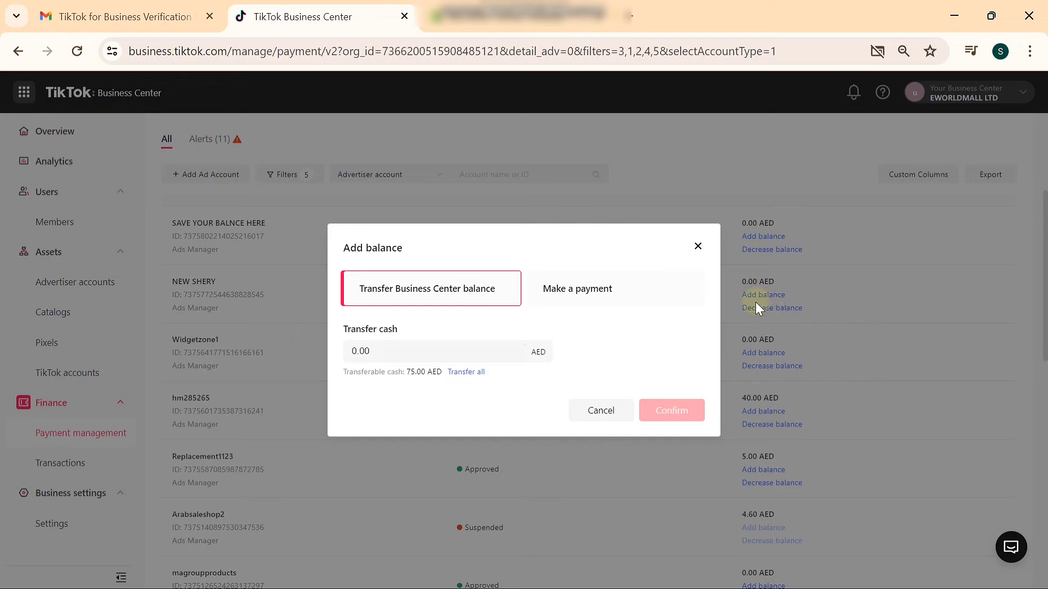
pyautogui.moveTo(381, 355); pyautogui.dragTo(325, 357)
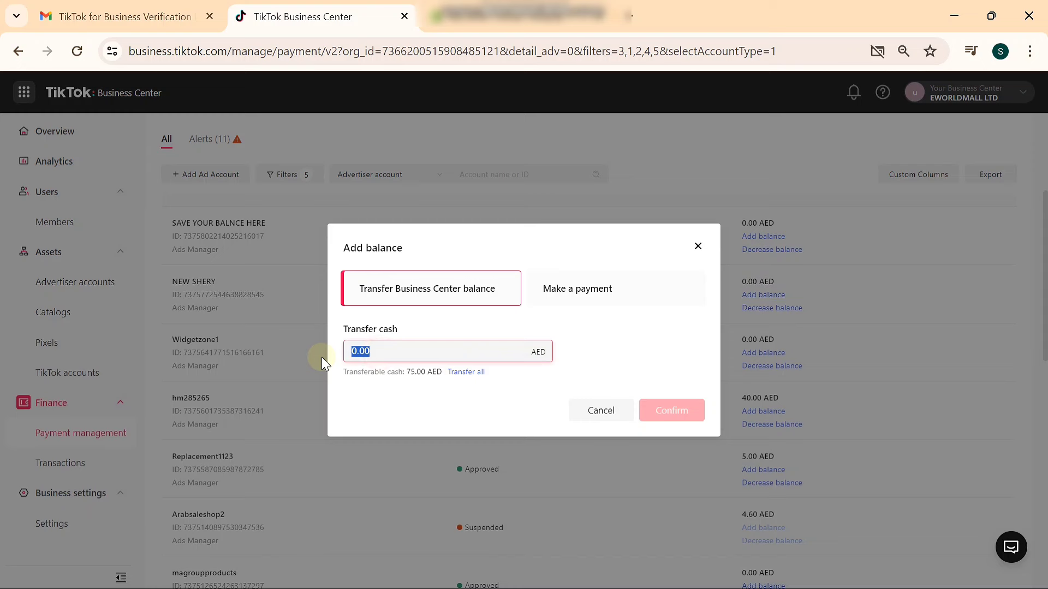
pyautogui.write('40')
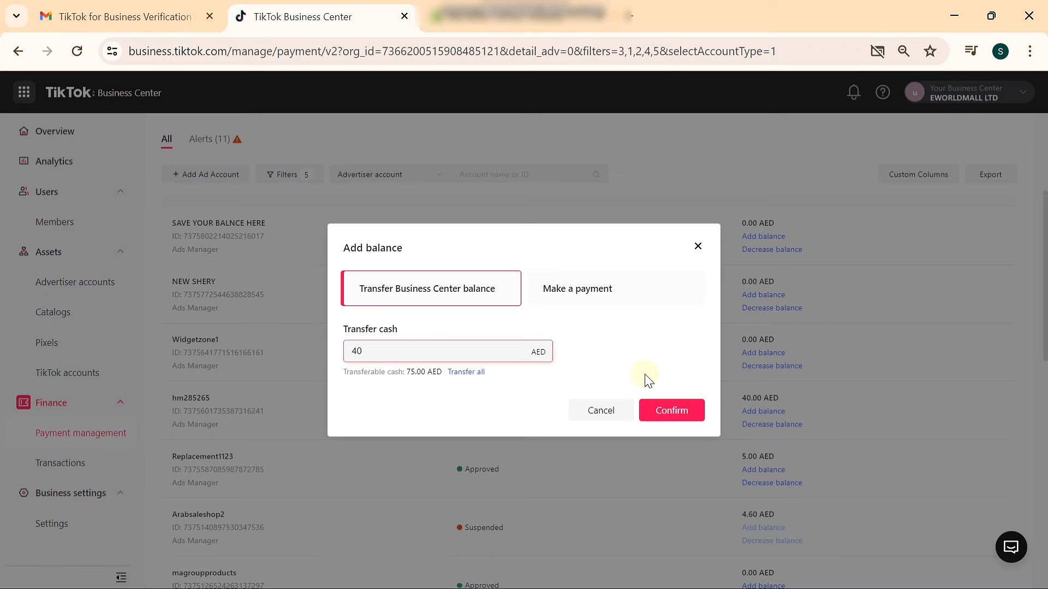
pyautogui.click(673, 414)
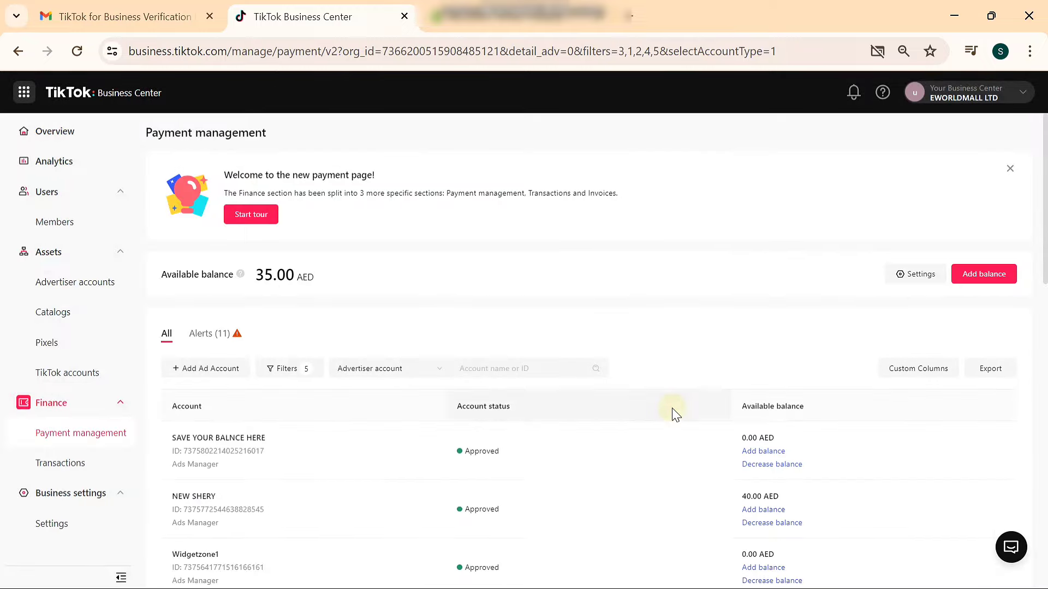
# Step: Decrease the NEW SHERY advertiser account's balance by 38 AED, moving the cash back to the Business Center
pyautogui.scroll(-3, 672, 412)
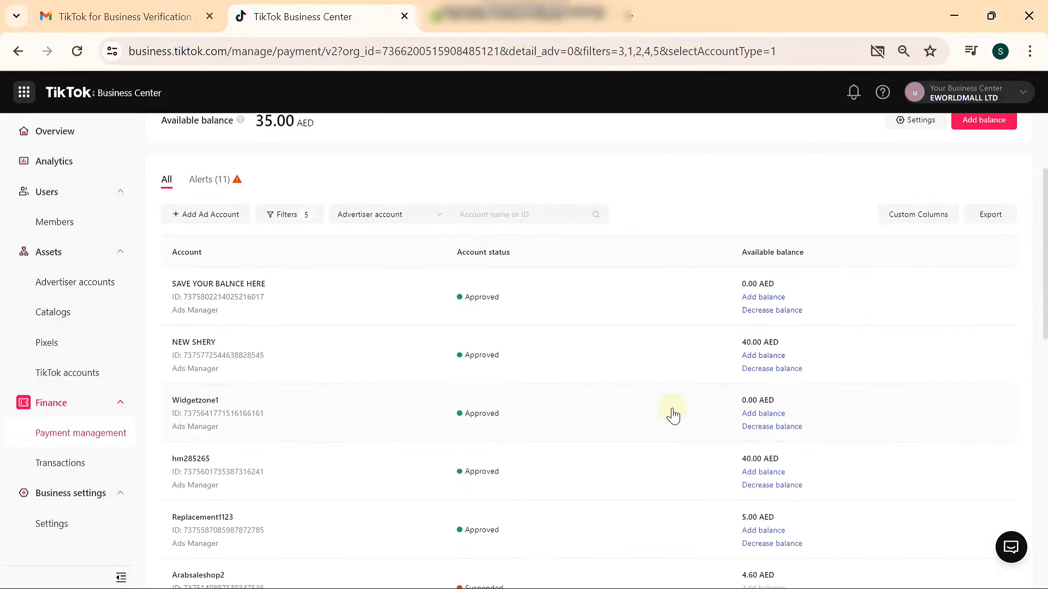
pyautogui.click(770, 369)
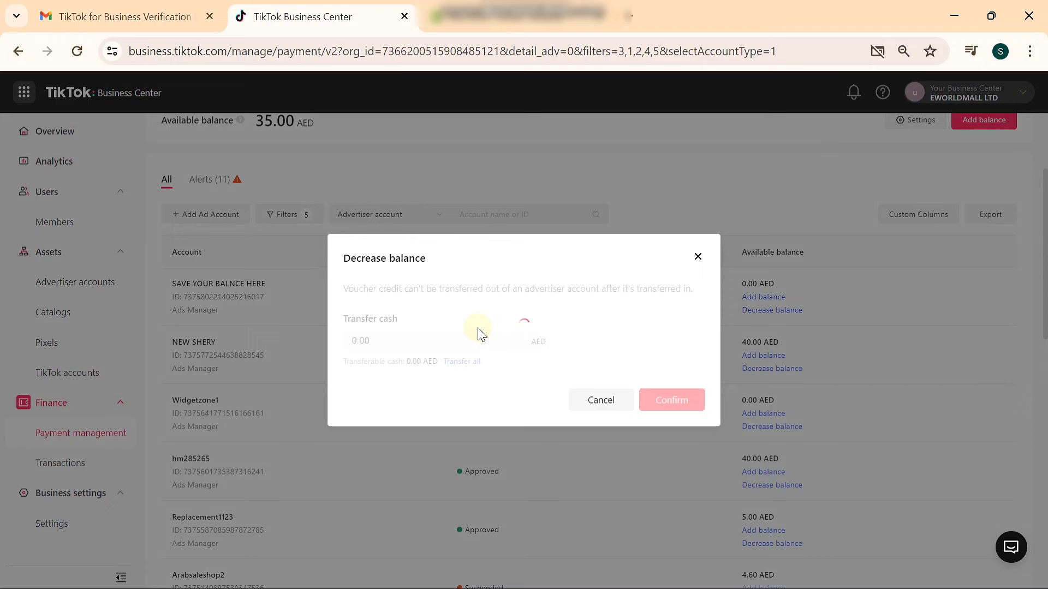
pyautogui.click(366, 342)
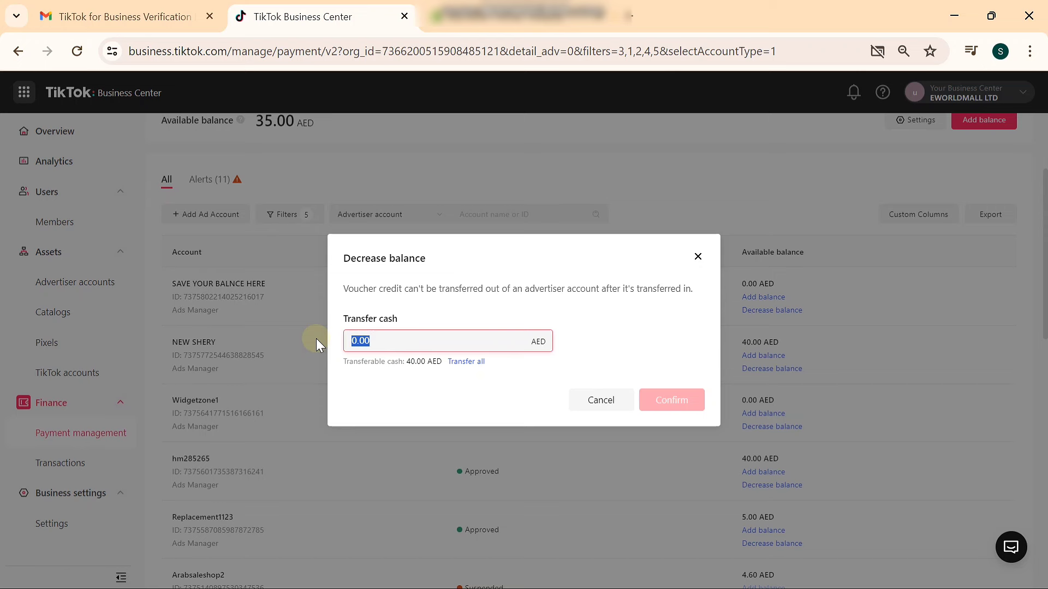
pyautogui.write('38')
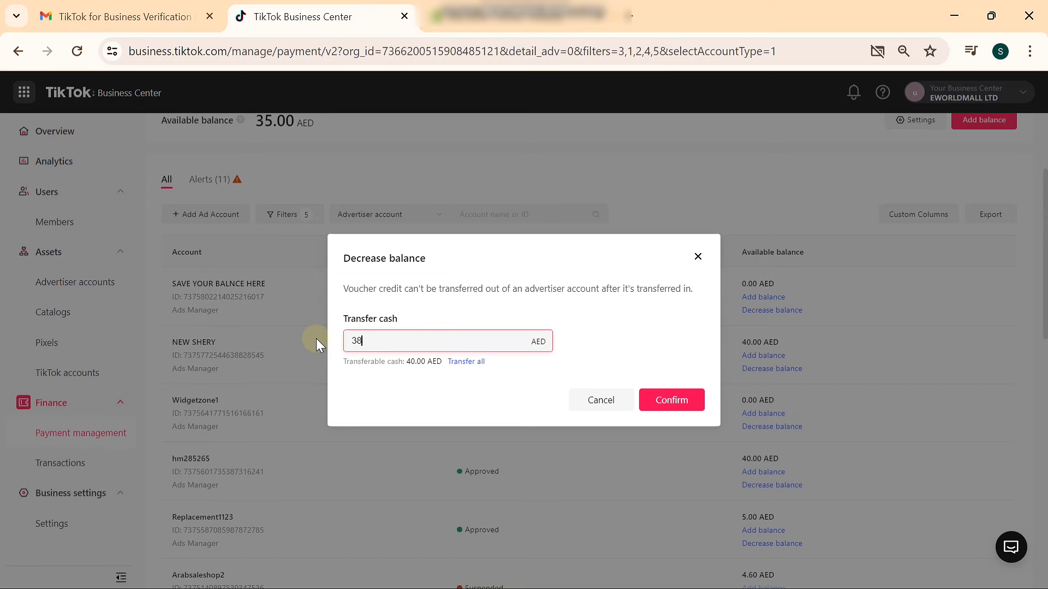
pyautogui.press('BackSpace')
pyautogui.press('BackSpace')
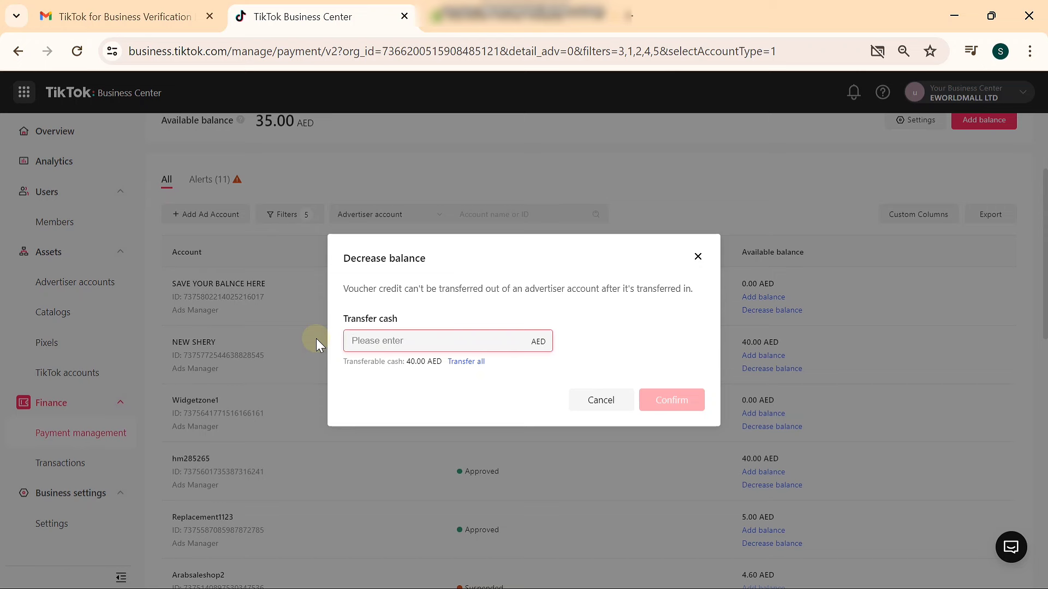
pyautogui.write('38')
pyautogui.click(672, 398)
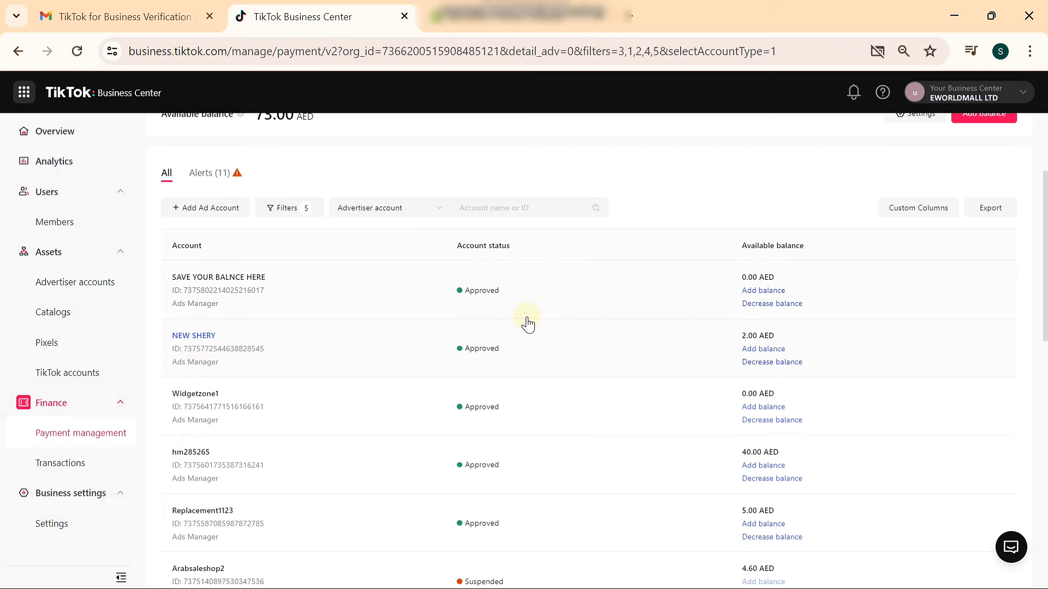
# Step: Transfer the entire 73.00 AED Business Center balance to the SAVE YOUR BALNCE HERE advertiser account
pyautogui.scroll(3, 528, 323)
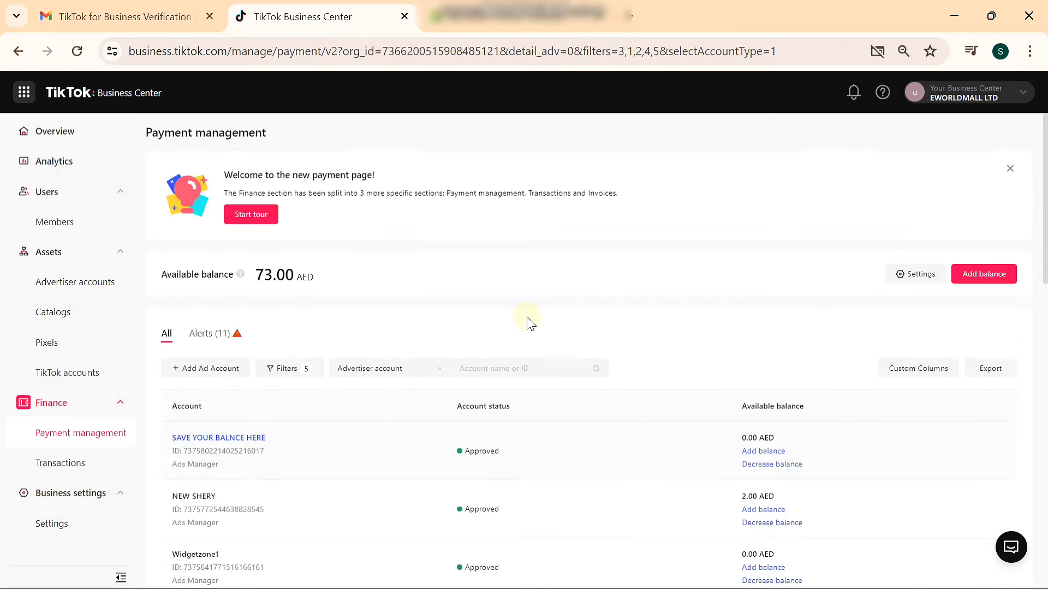
pyautogui.scroll(-2, 528, 323)
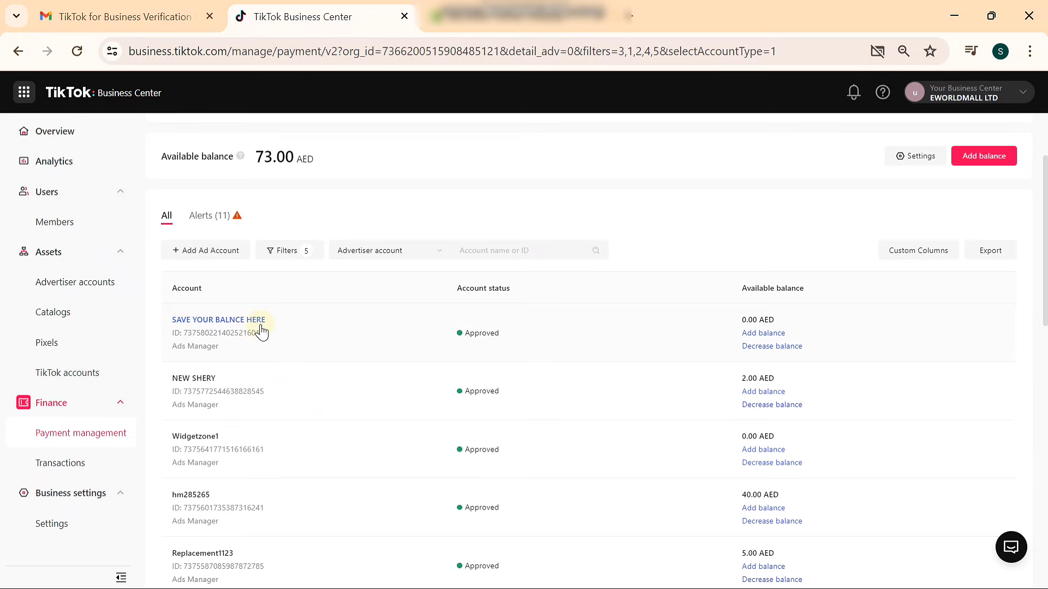
pyautogui.scroll(-15, 276, 354)
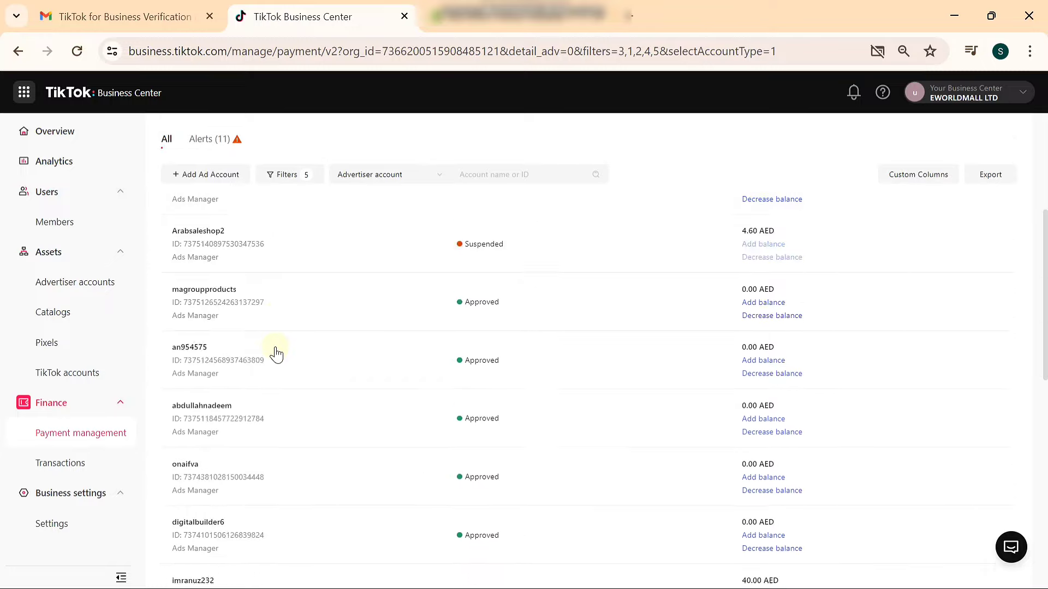
pyautogui.scroll(15, 276, 353)
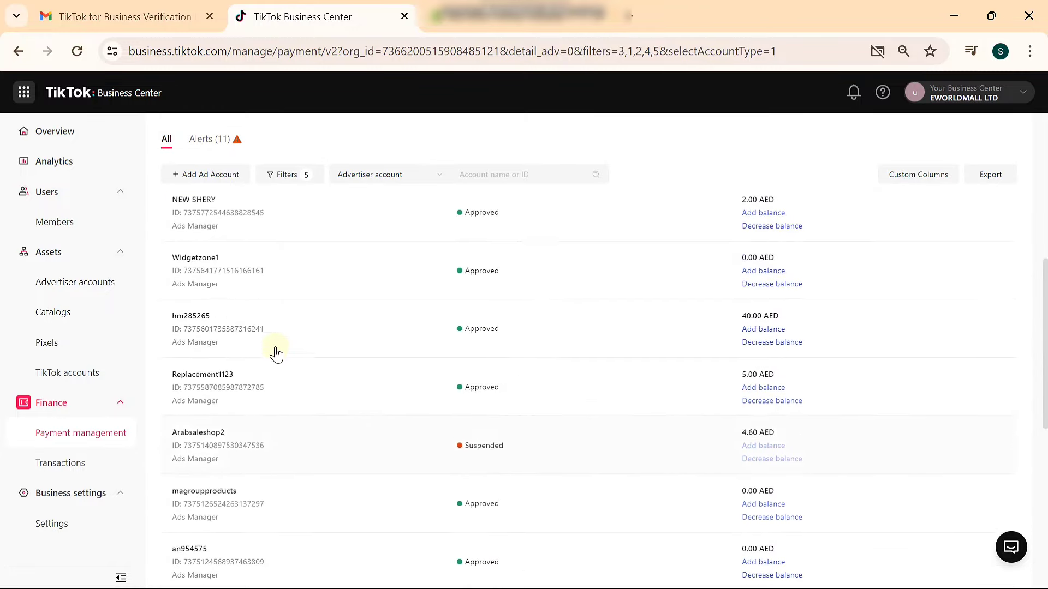
pyautogui.scroll(-3, 277, 354)
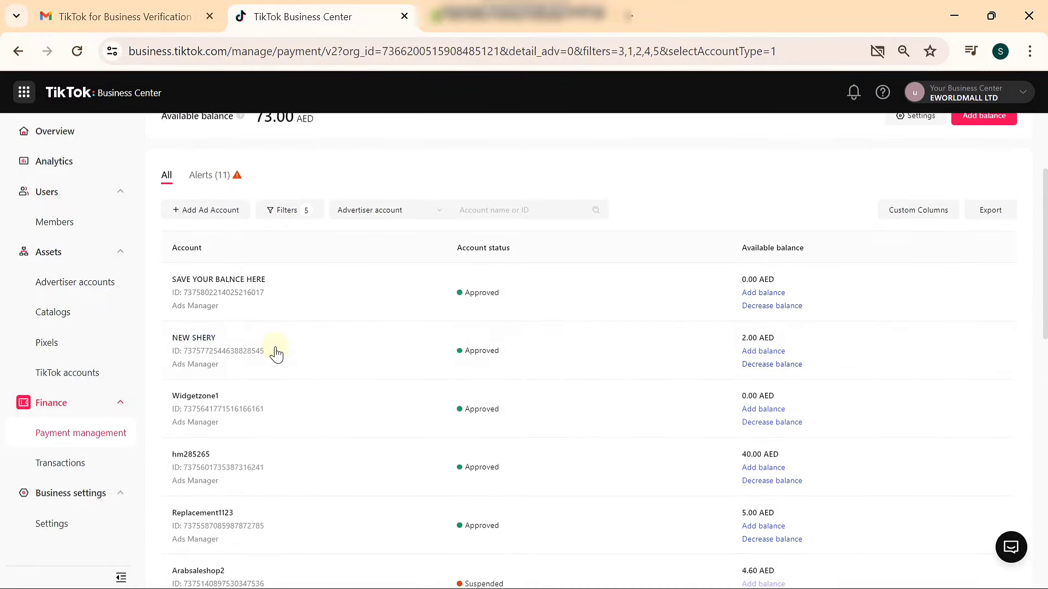
pyautogui.click(756, 291)
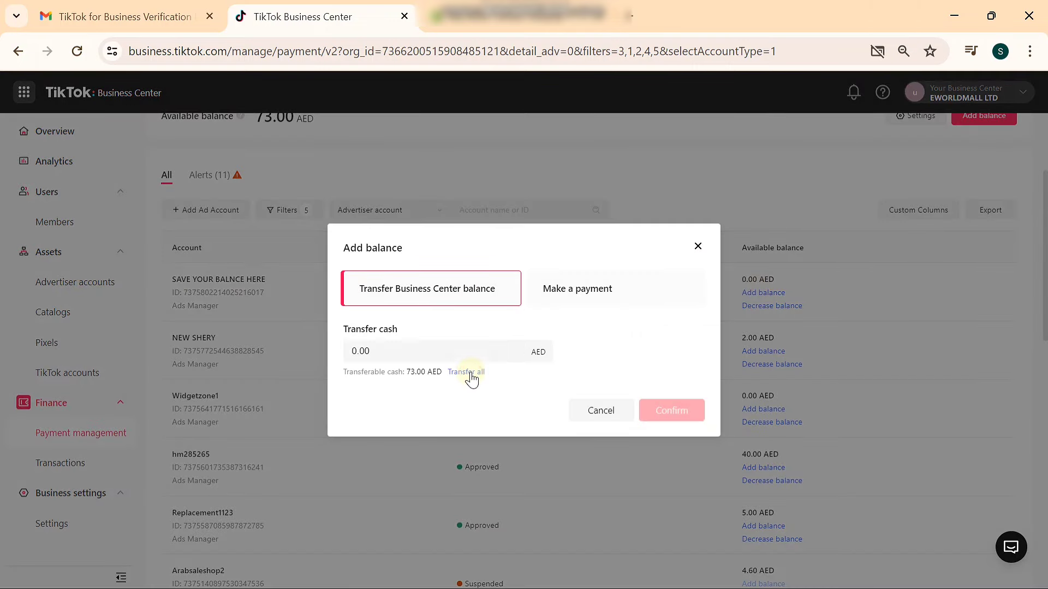
pyautogui.click(468, 373)
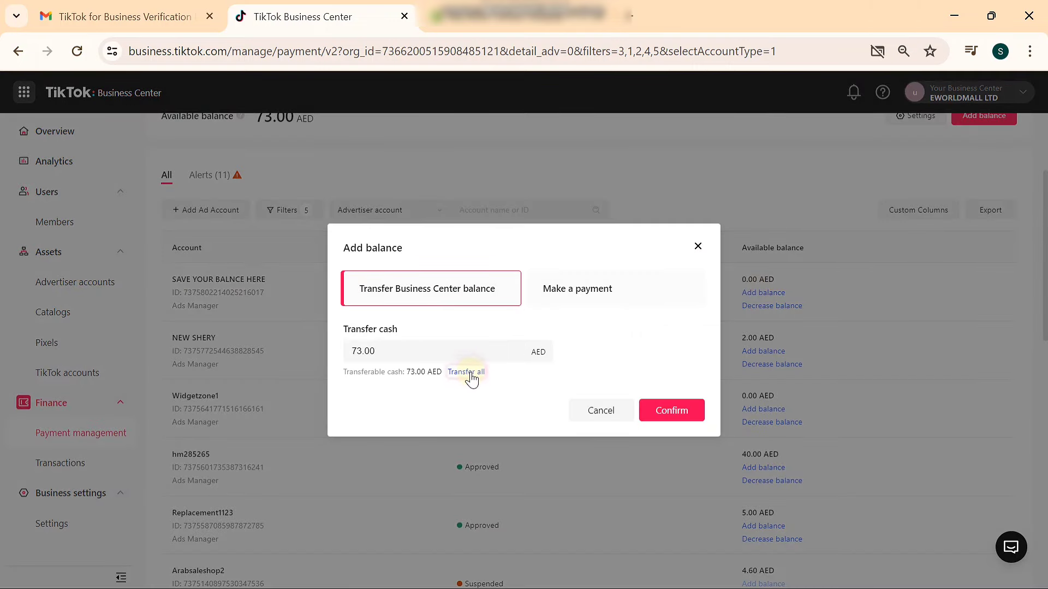
pyautogui.click(661, 412)
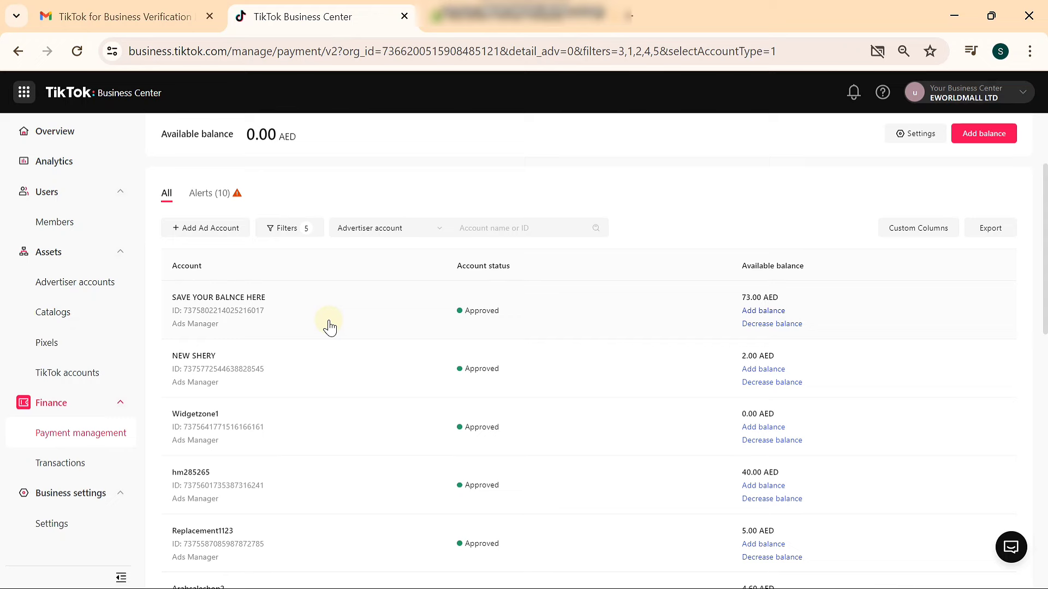
# Step: Open the NEW SHERY advertiser account from the Business Center in TikTok Ads Manager
pyautogui.click(84, 282)
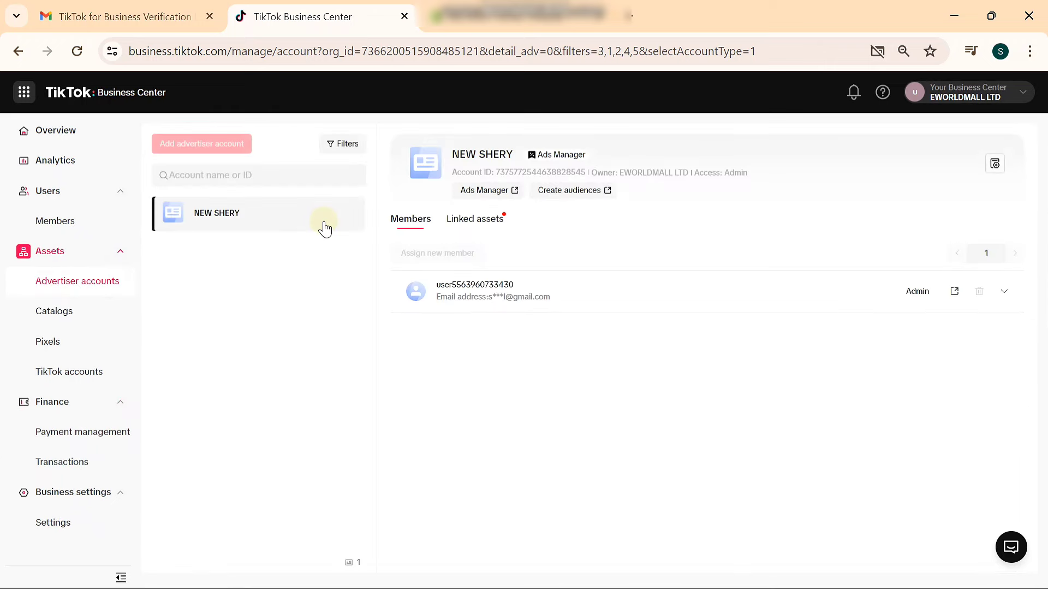
pyautogui.click(489, 191)
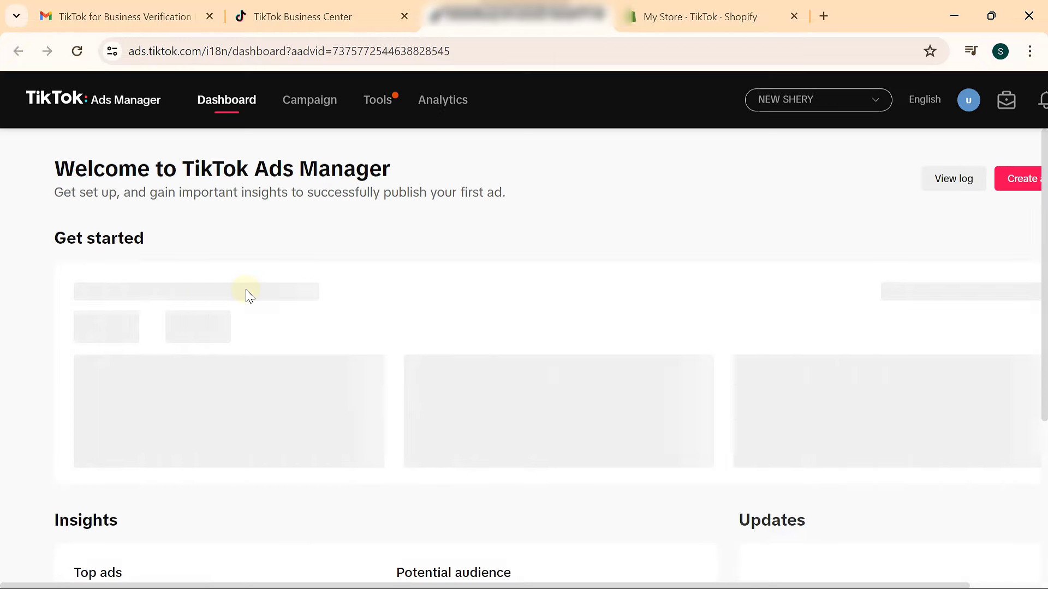
pyautogui.scroll(-1, 246, 290)
pyautogui.scroll(1, 245, 294)
# Step: Open the NEW SHERY account's payment summary and examine its available cash balance
pyautogui.moveTo(367, 103)
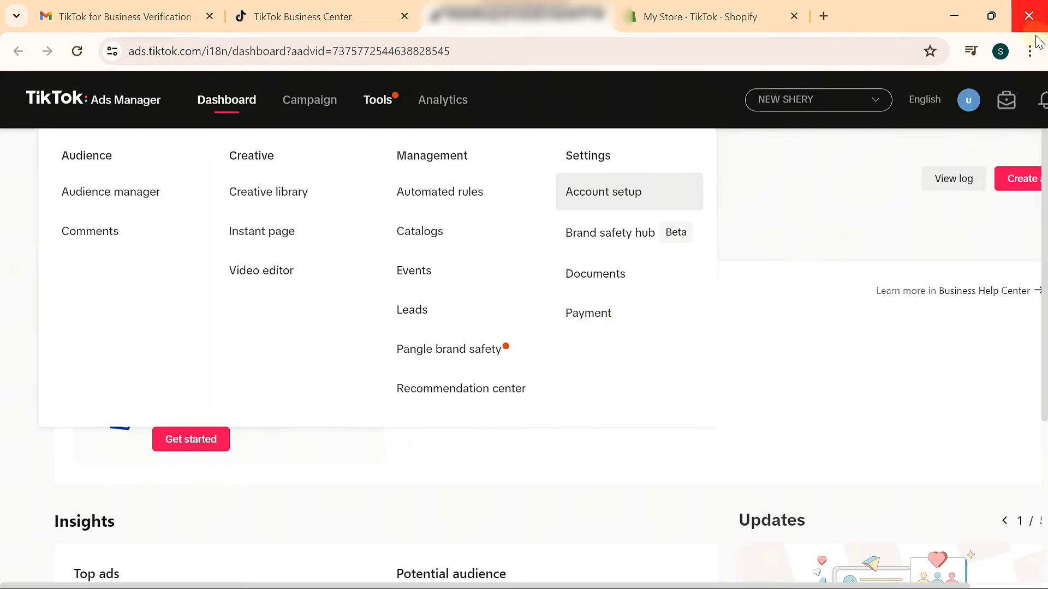
pyautogui.click(1030, 51)
pyautogui.click(917, 370)
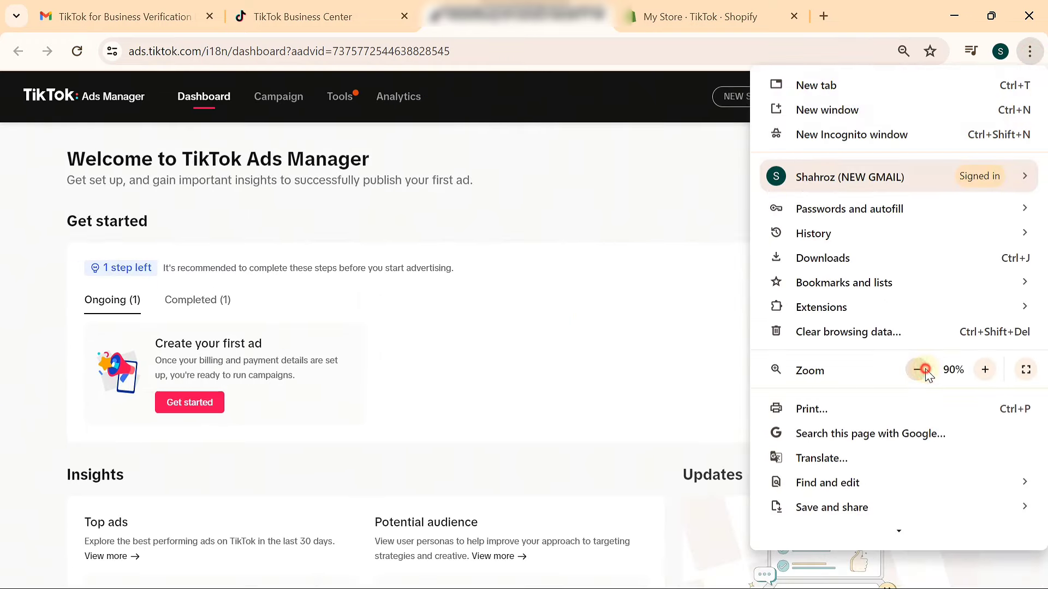
pyautogui.click(916, 370)
pyautogui.click(301, 93)
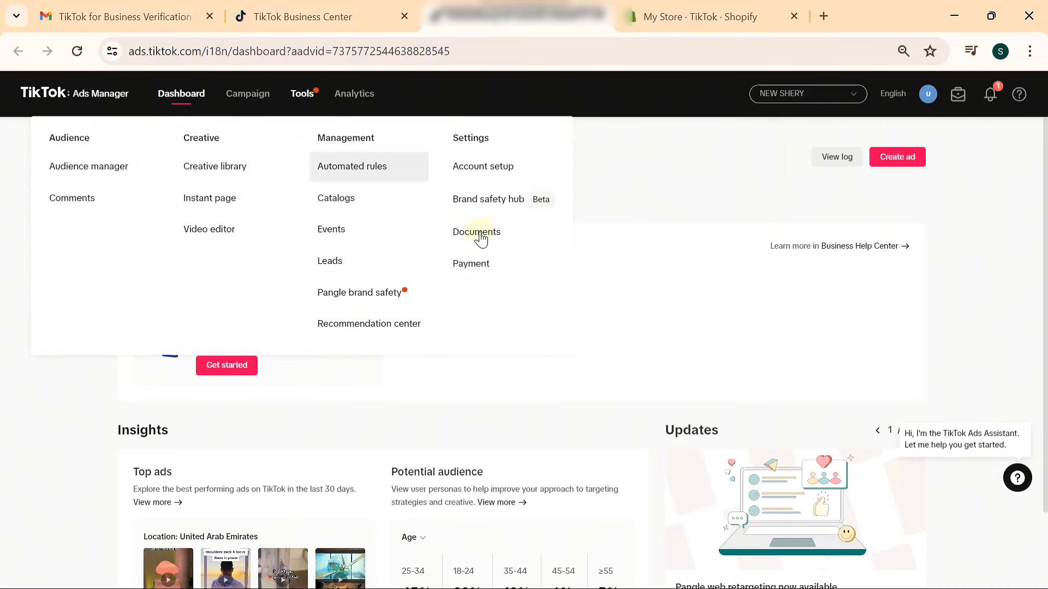
pyautogui.click(486, 264)
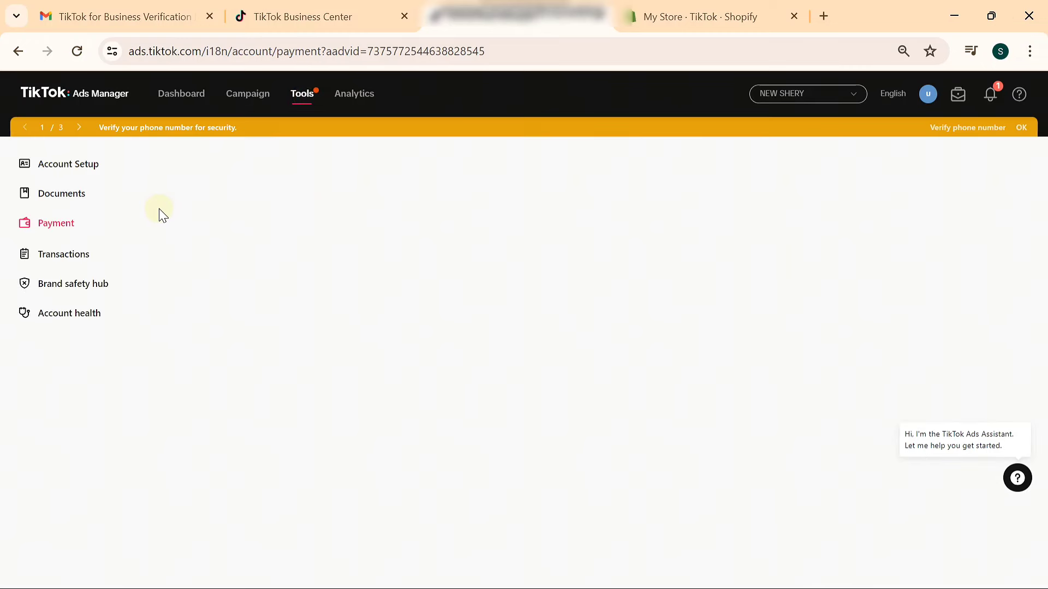
pyautogui.moveTo(167, 216); pyautogui.dragTo(278, 270)
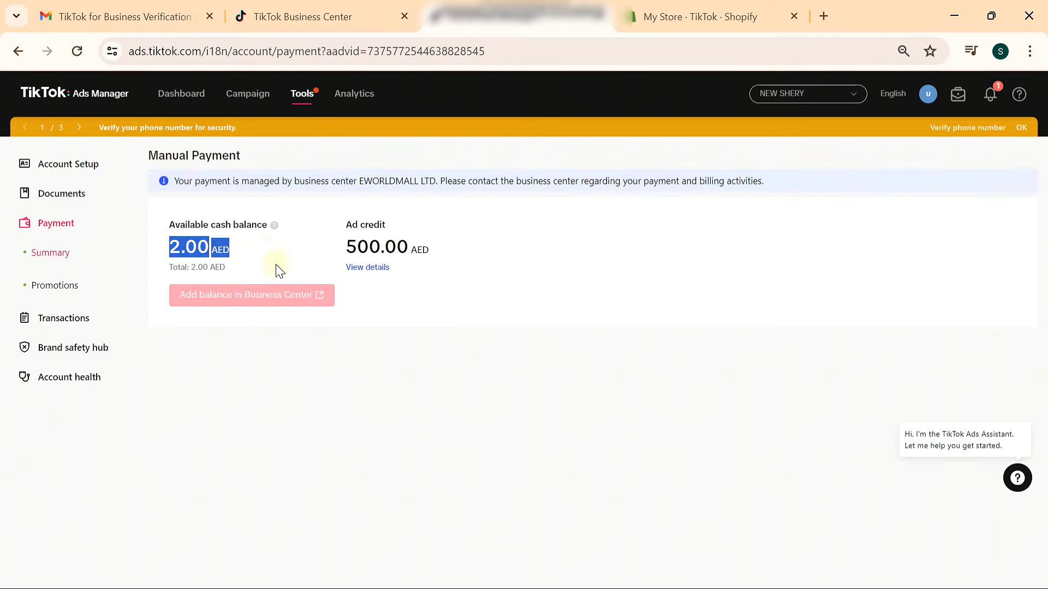
pyautogui.click(300, 362)
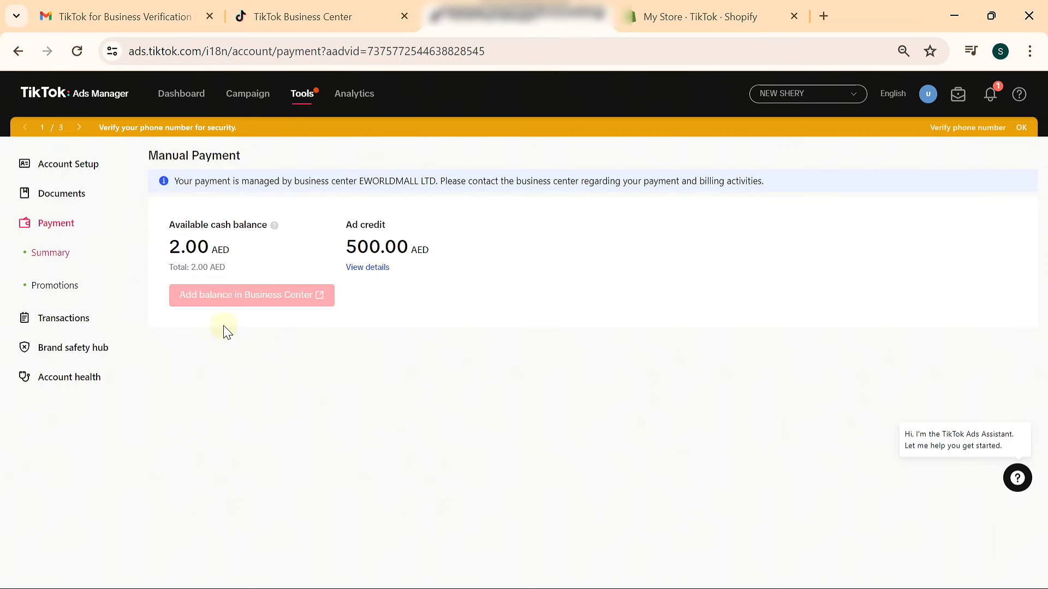
pyautogui.moveTo(169, 244); pyautogui.dragTo(235, 255)
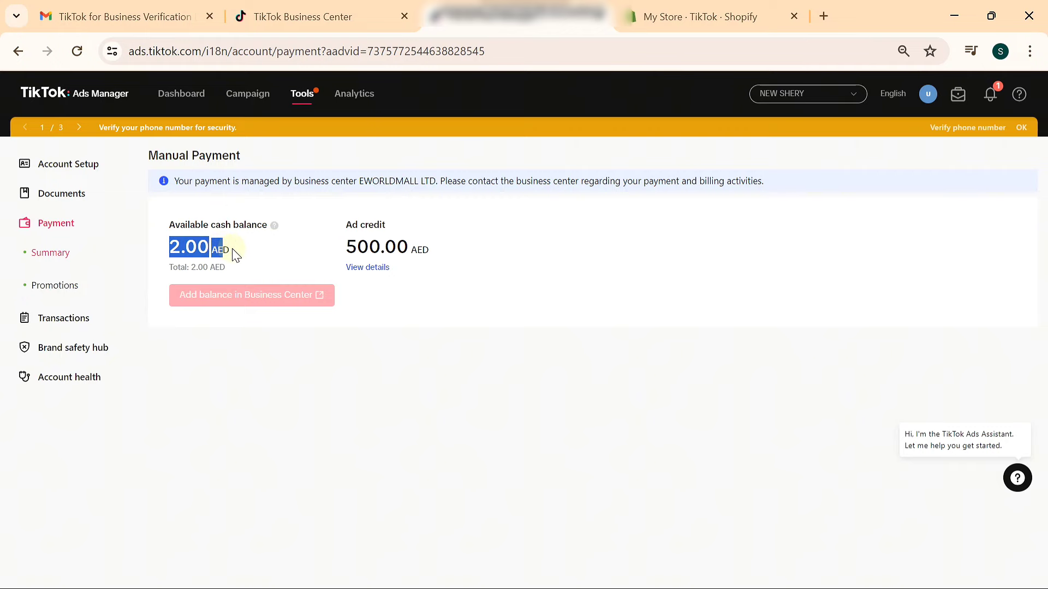
# Step: Return to payment management in TikTok Business Center and decrease the SAVE YOUR BALNCE HERE account's balance by 73 AED
pyautogui.click(288, 10)
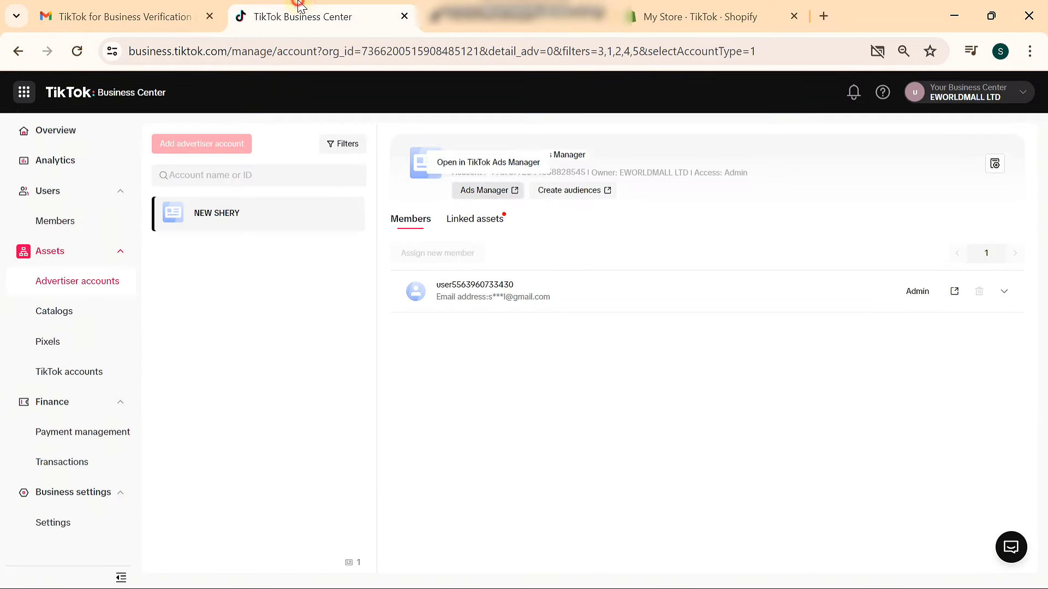
pyautogui.click(88, 429)
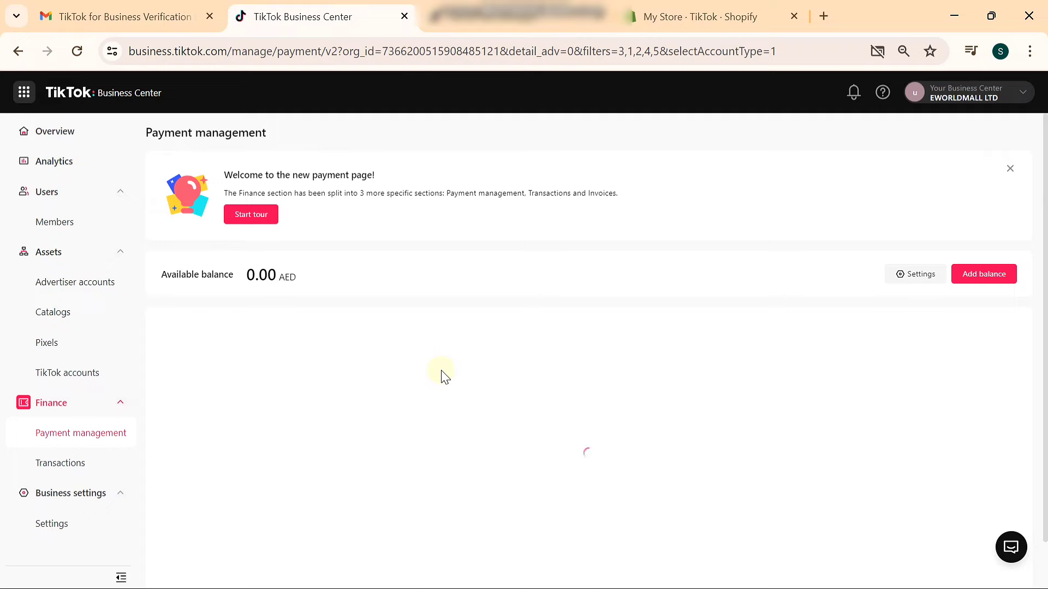
pyautogui.scroll(-1, 439, 376)
pyautogui.scroll(-2, 442, 378)
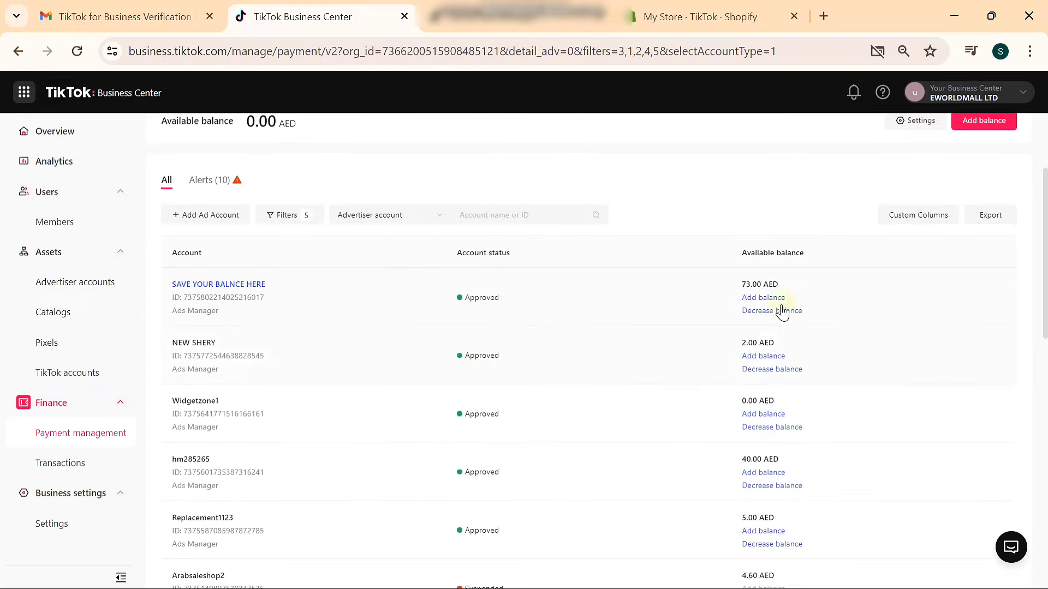
pyautogui.click(772, 311)
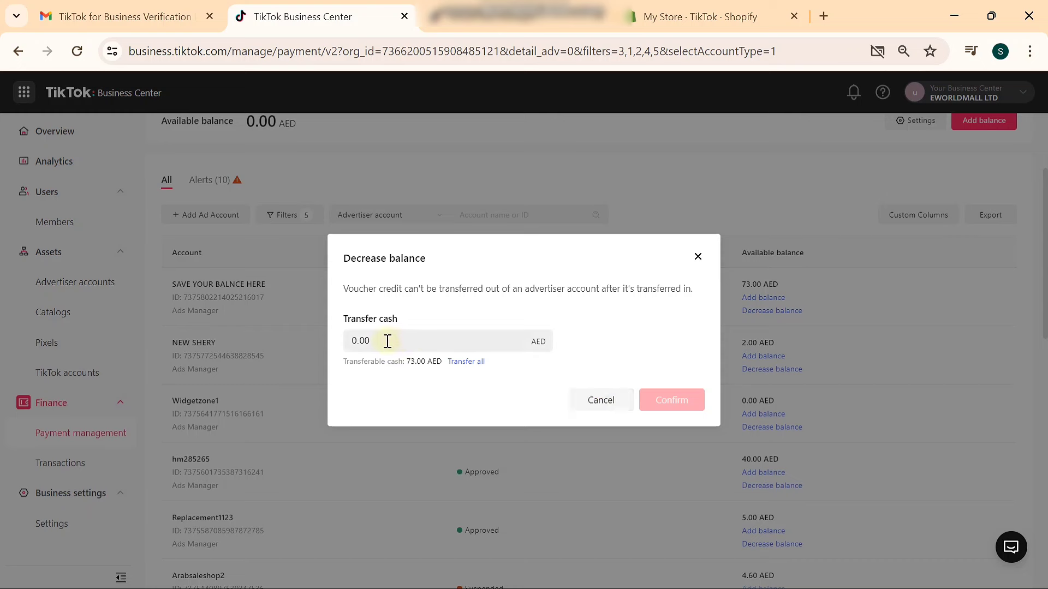
pyautogui.moveTo(386, 341); pyautogui.dragTo(346, 341)
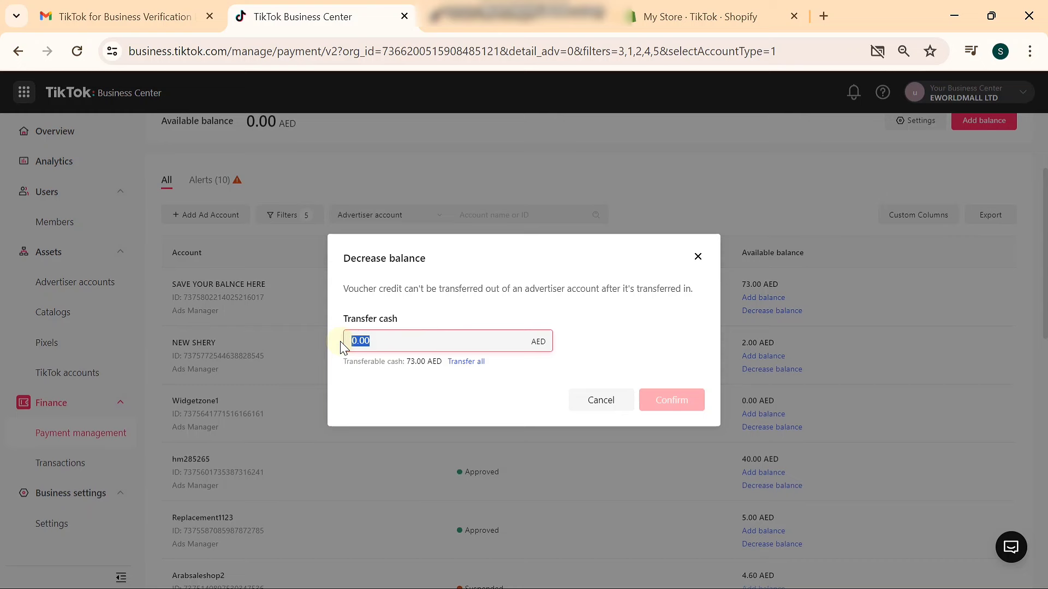
pyautogui.write('73')
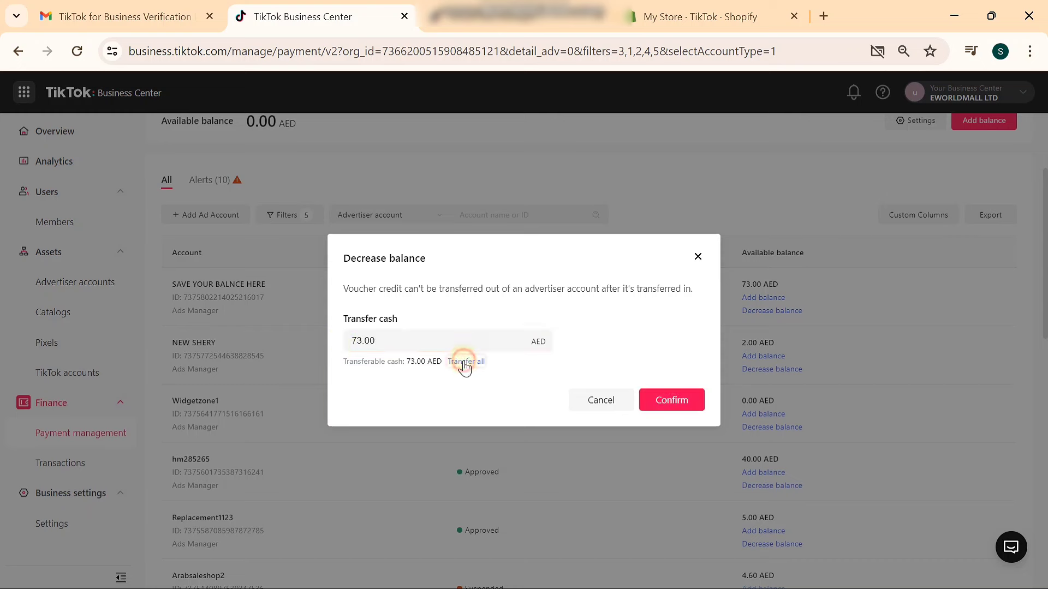
pyautogui.click(461, 362)
pyautogui.moveTo(390, 342); pyautogui.dragTo(354, 336)
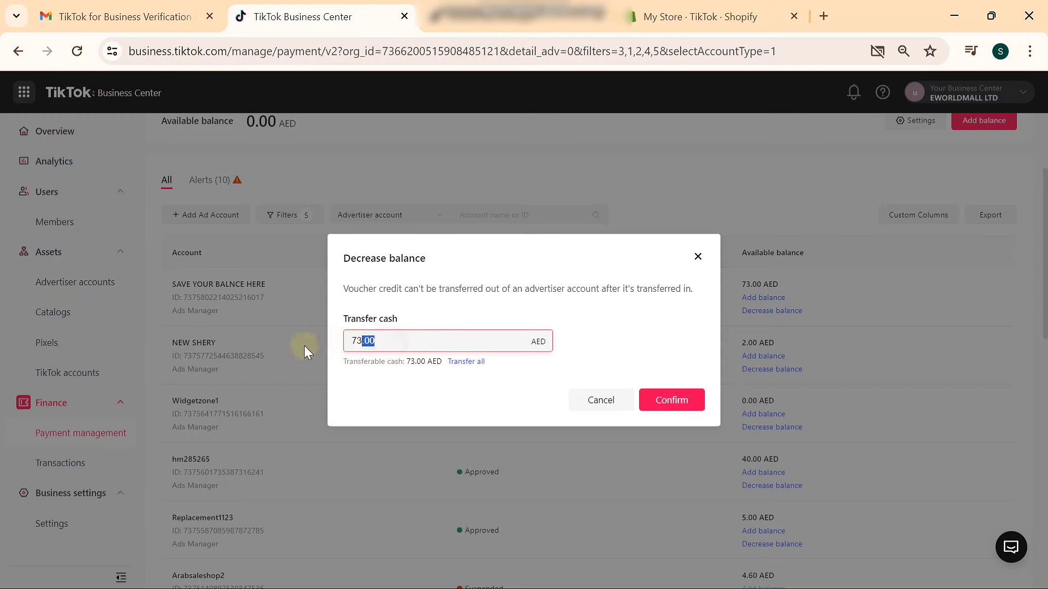
pyautogui.click(367, 364)
pyautogui.moveTo(378, 342); pyautogui.dragTo(340, 346)
pyautogui.write('73')
pyautogui.click(677, 400)
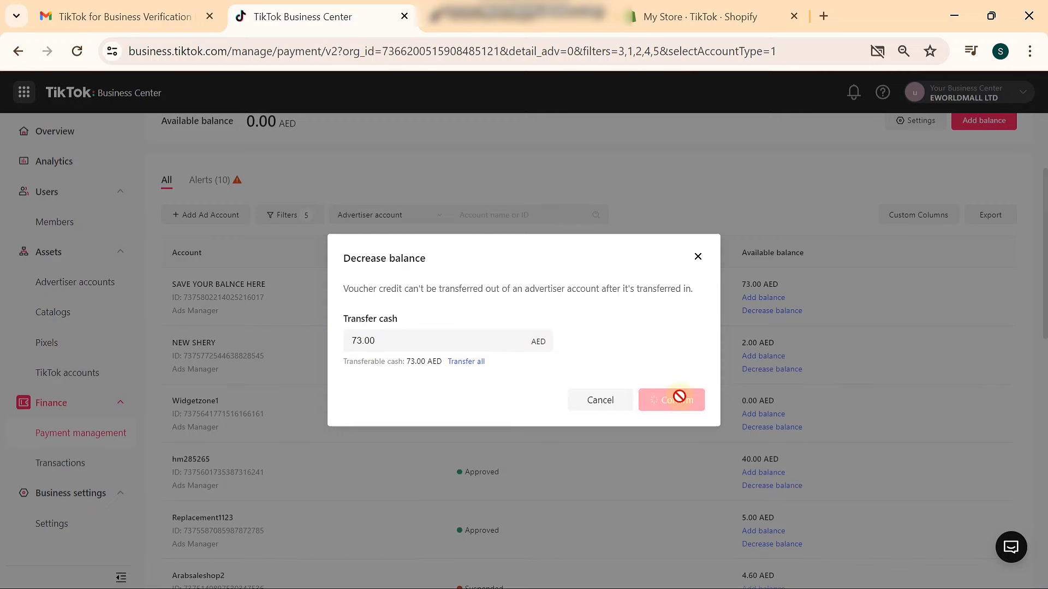
# Step: Try to transfer 73 AED of the Business Center balance to the NEW SHERY advertiser account and refresh its payment summary in Ads Manager
pyautogui.scroll(3, 679, 397)
pyautogui.scroll(-2, 487, 440)
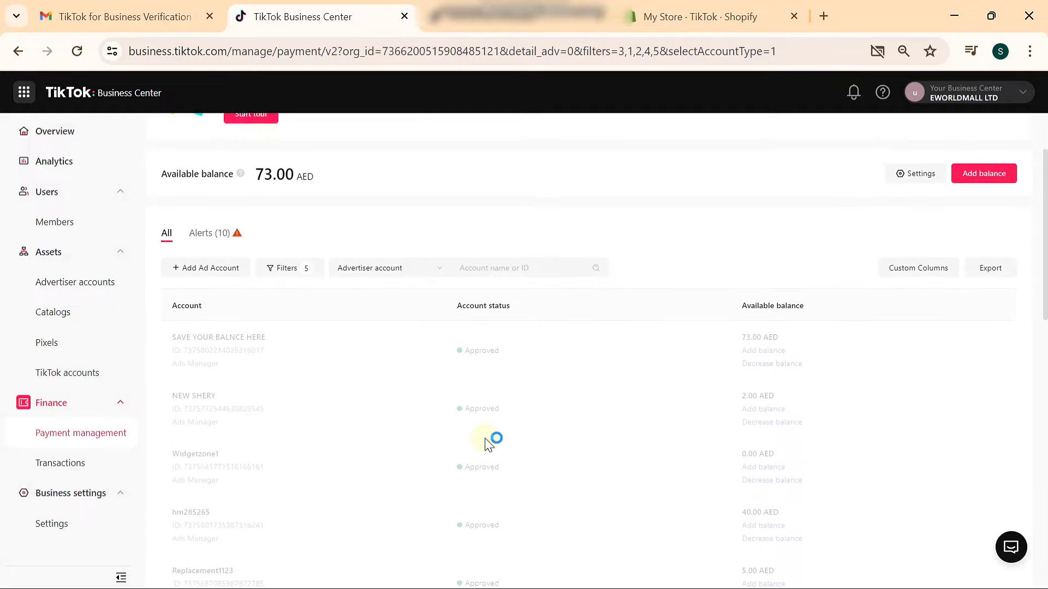
pyautogui.click(769, 377)
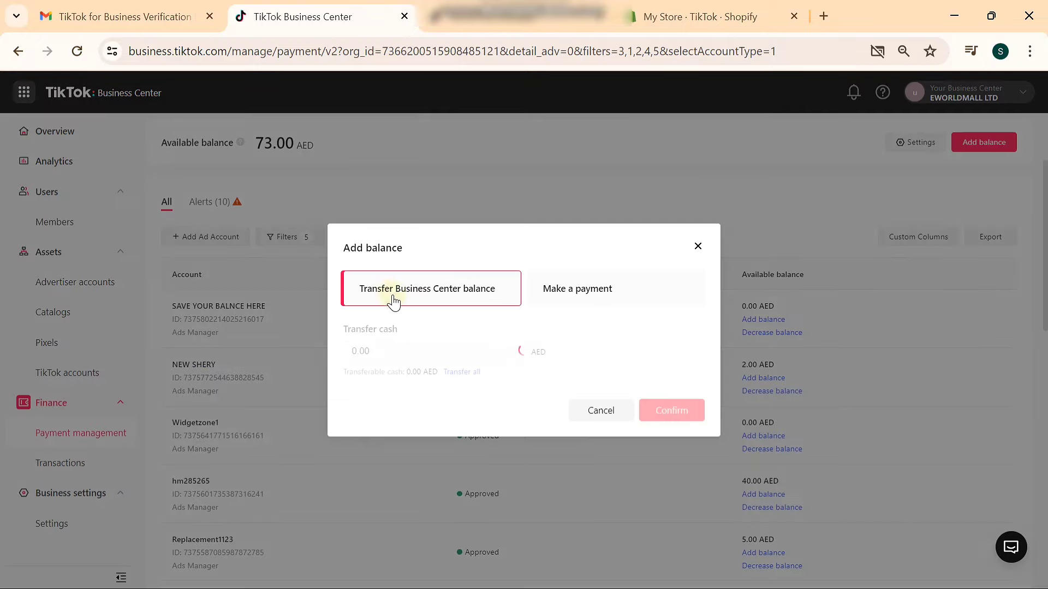
pyautogui.moveTo(385, 351); pyautogui.dragTo(331, 358)
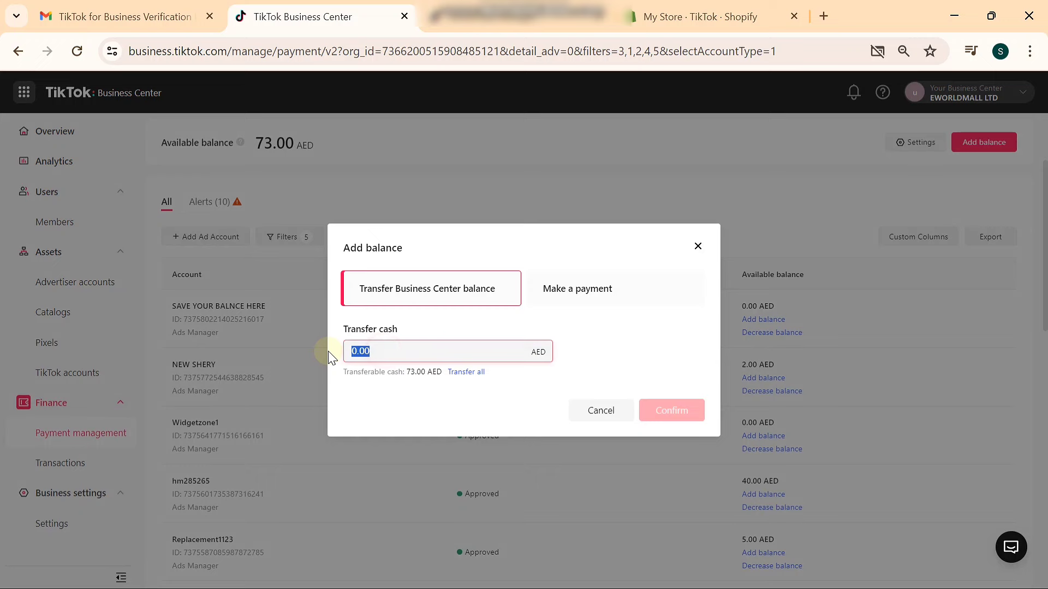
pyautogui.write('73')
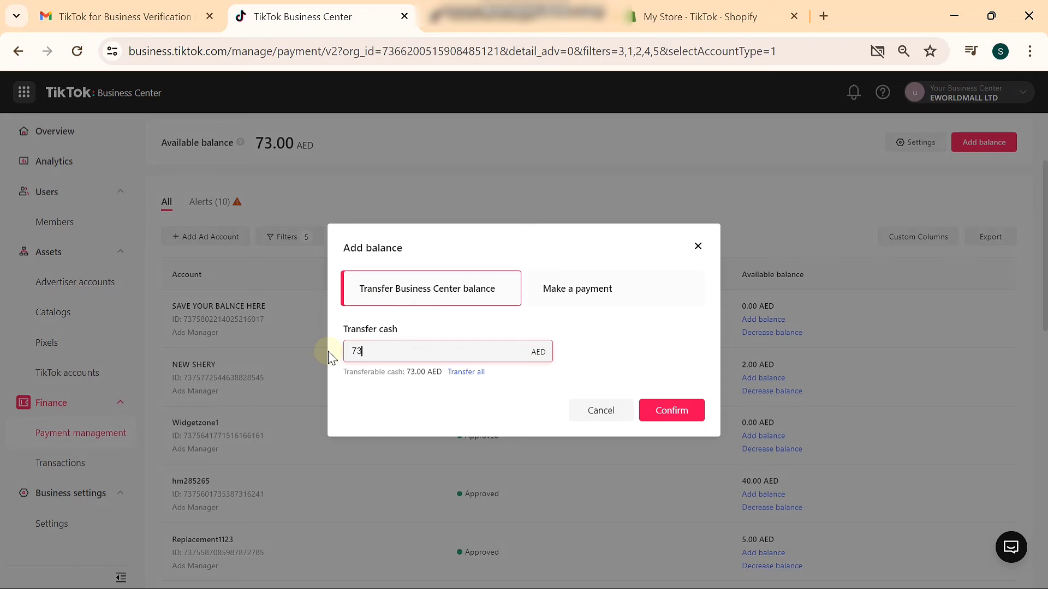
pyautogui.click(664, 405)
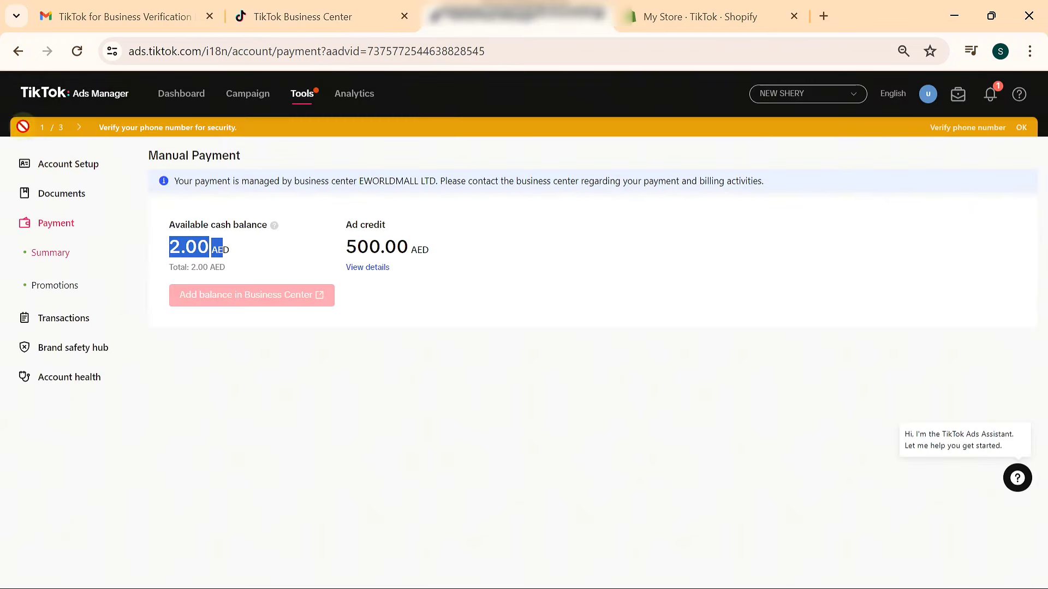
pyautogui.click(77, 51)
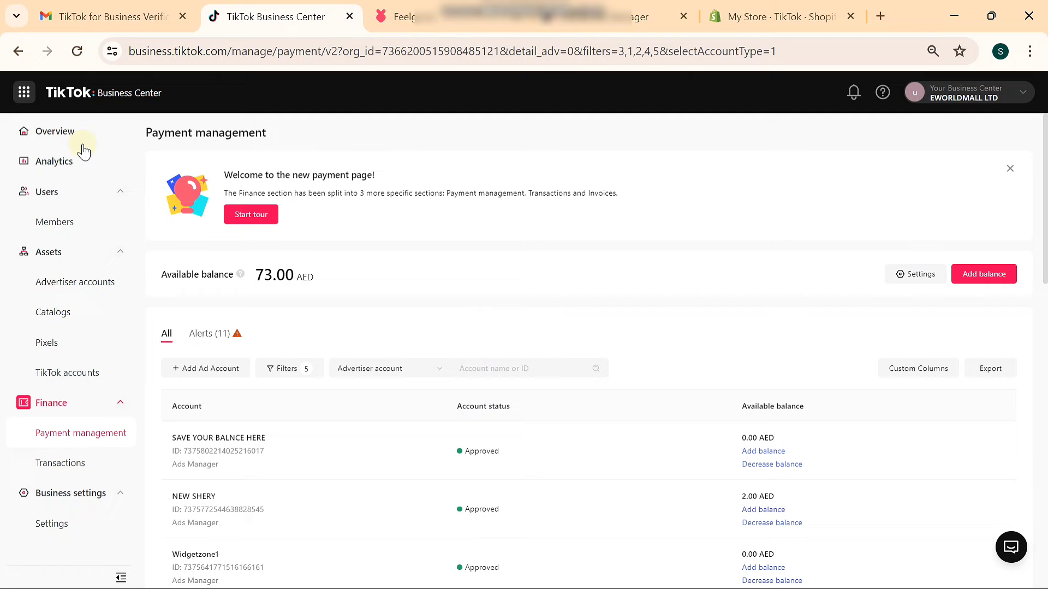
# Step: Open the Business Center overview, and examine the Business Center and Ads Manager connections in Shopify's TikTok marketing setup
pyautogui.click(60, 131)
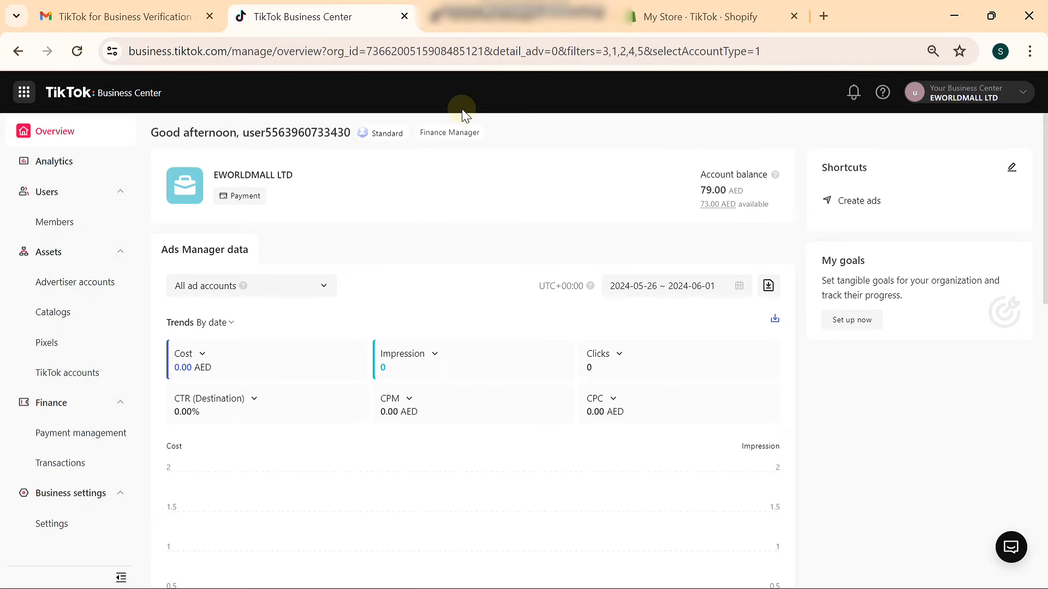
pyautogui.click(747, 13)
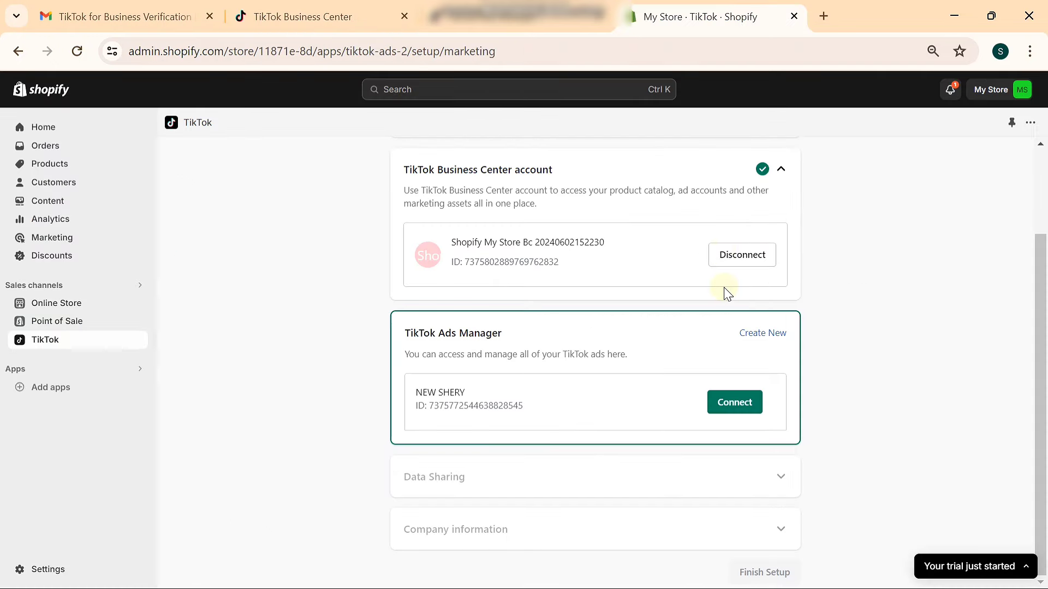
pyautogui.scroll(3, 728, 293)
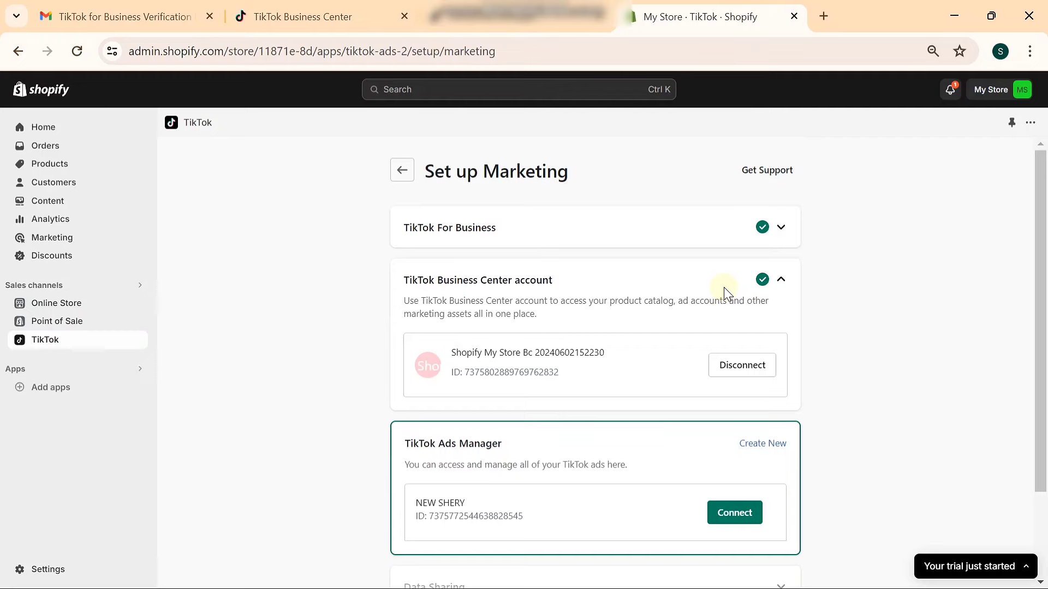
pyautogui.scroll(-2, 727, 293)
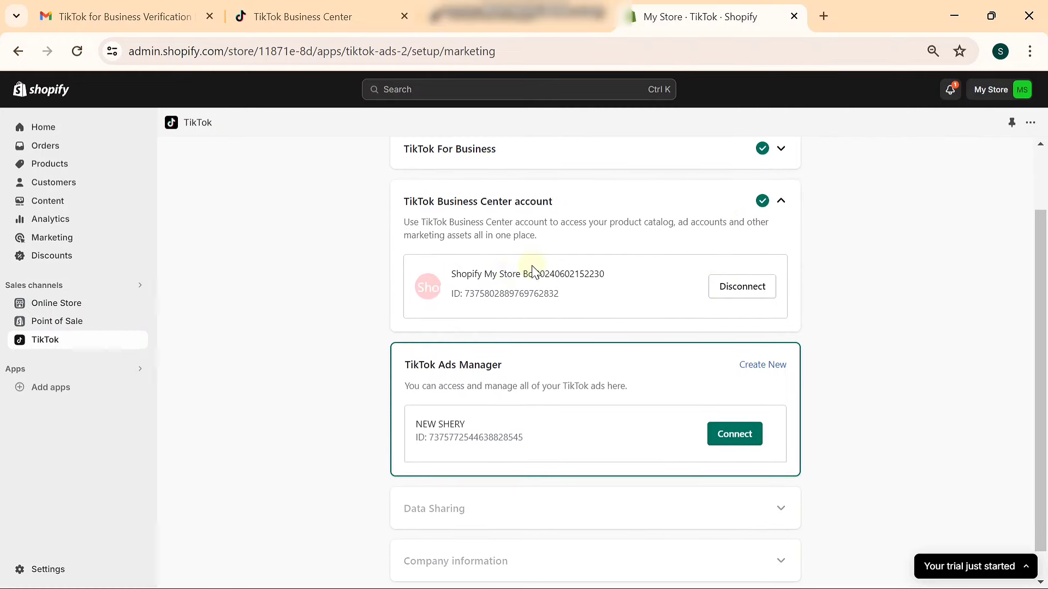
pyautogui.scroll(-1, 568, 354)
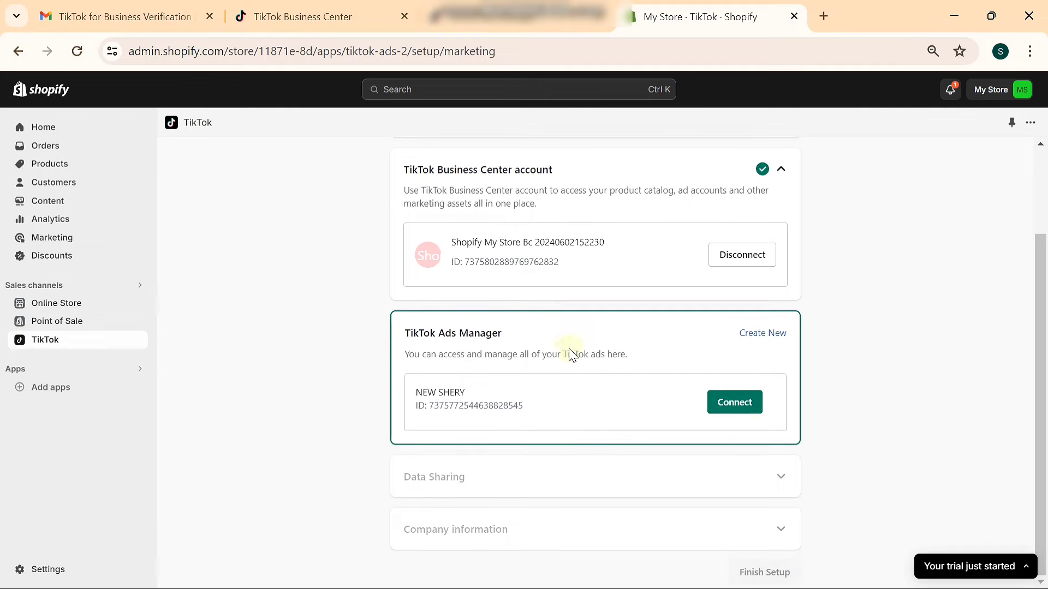
# Step: Return to TikTok Business Center, refresh the overview and try to switch to the Shopify My Store Bc account
pyautogui.click(292, 16)
pyautogui.click(78, 44)
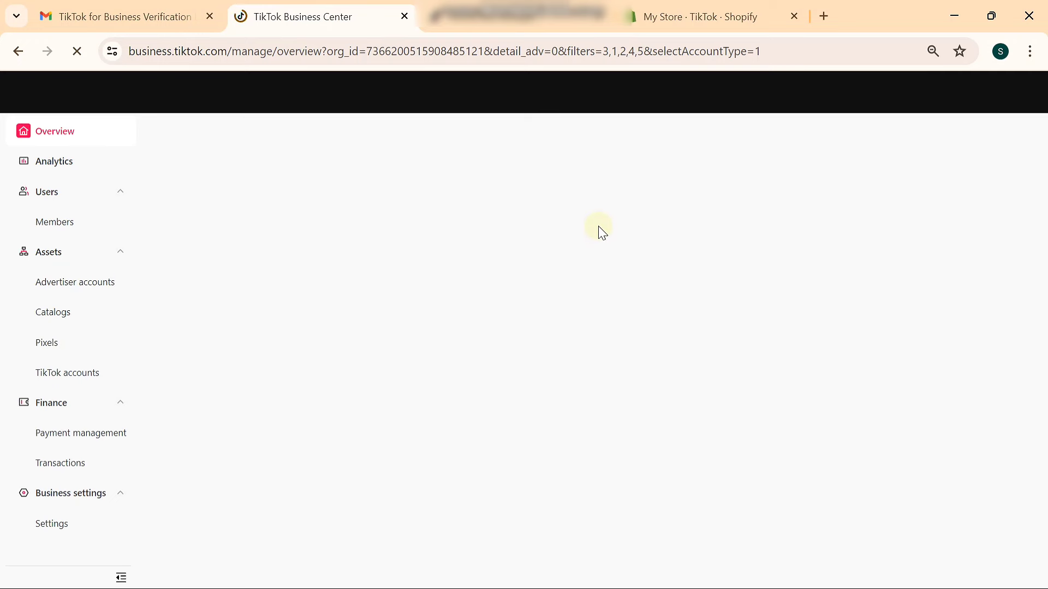
pyautogui.click(980, 97)
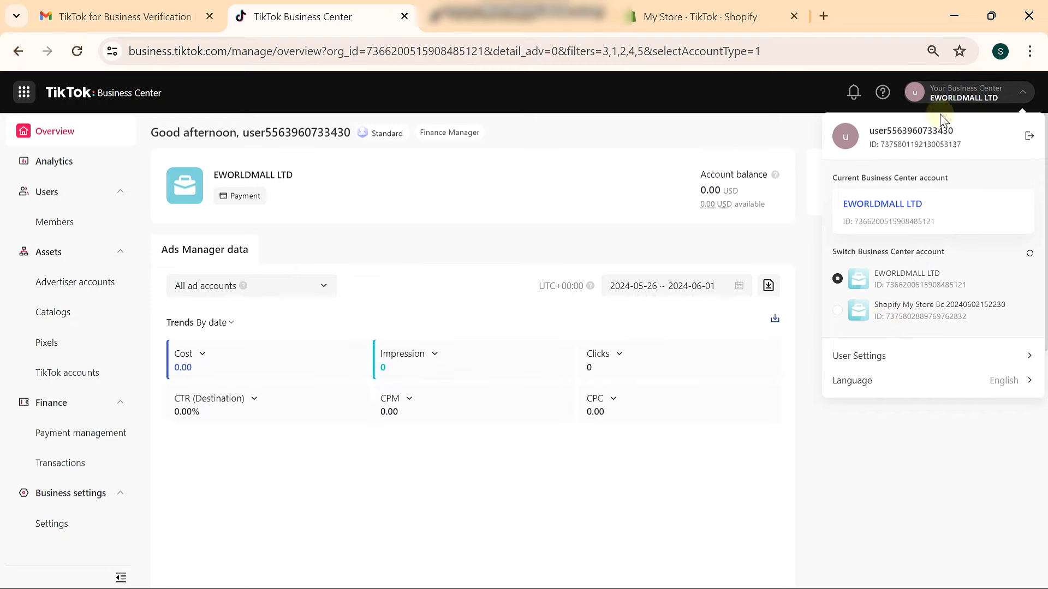
pyautogui.click(863, 311)
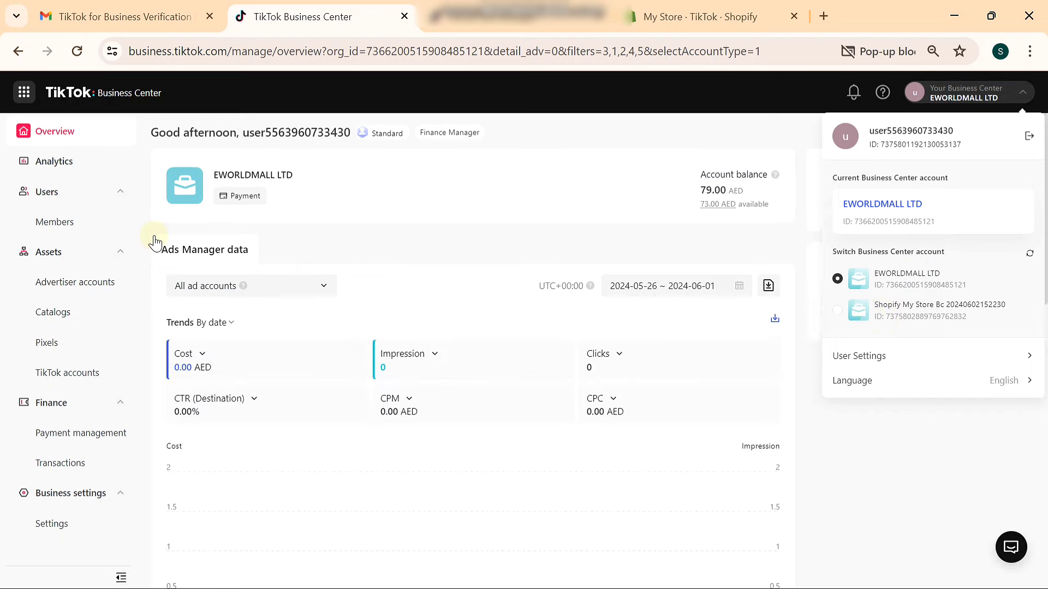
# Step: Copy the account ID of the NEW SHERY advertiser account from EWORLDMALL LTD's advertiser accounts
pyautogui.click(93, 286)
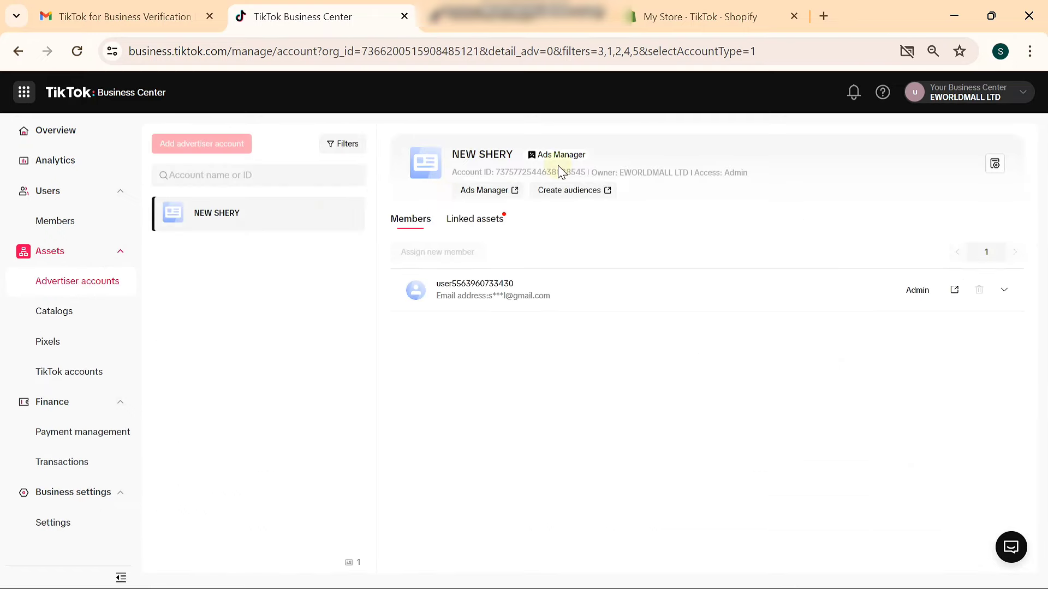
pyautogui.moveTo(496, 172); pyautogui.dragTo(511, 171)
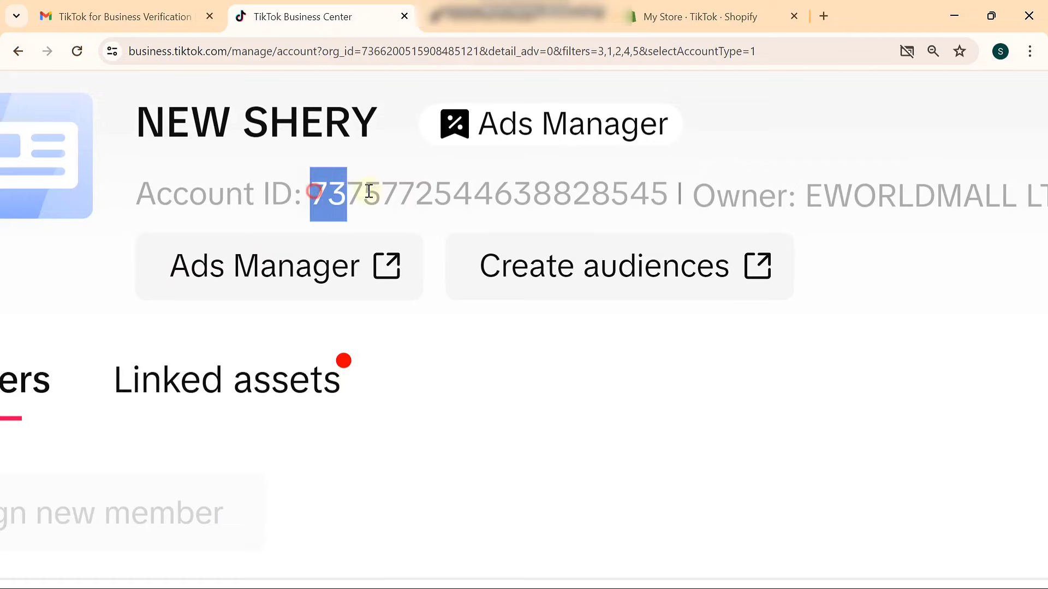
pyautogui.moveTo(369, 191); pyautogui.dragTo(660, 204)
pyautogui.rightClick(661, 203)
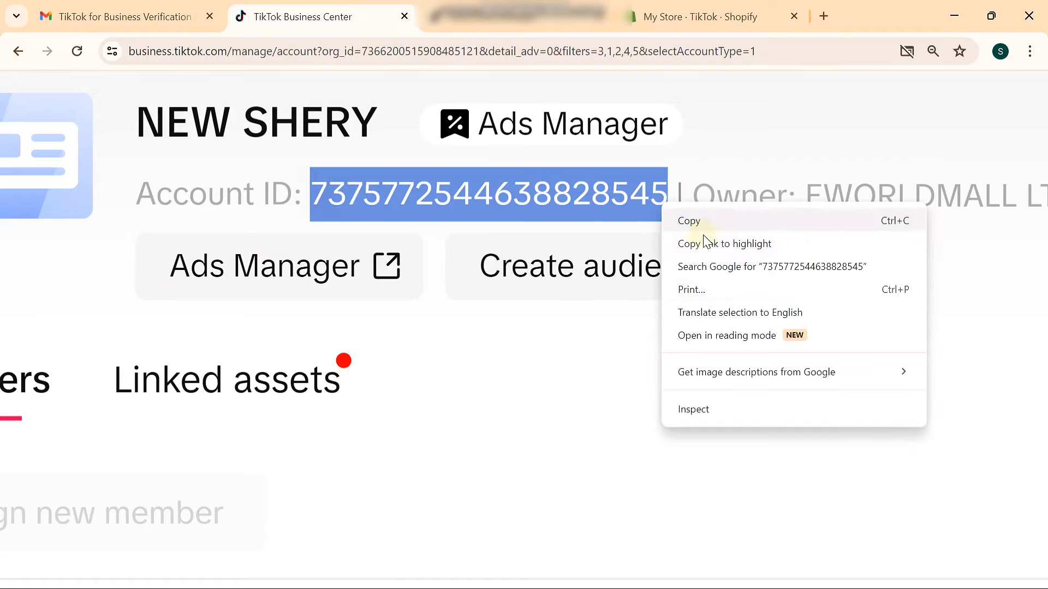
pyautogui.click(700, 221)
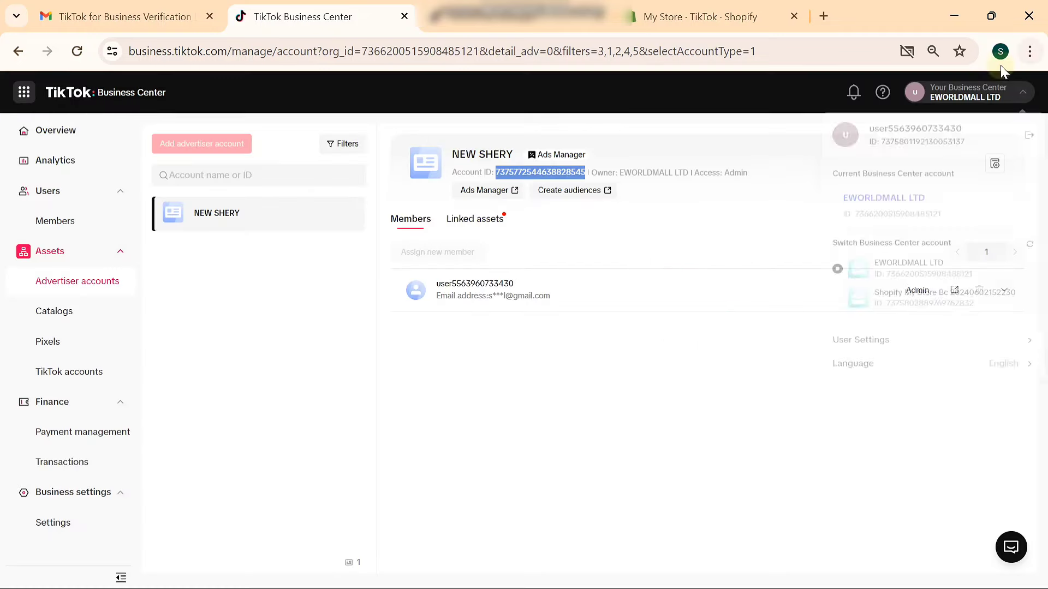
# Step: Switch to the Shopify My Store Bc Business Center and open its advertiser accounts
pyautogui.click(903, 308)
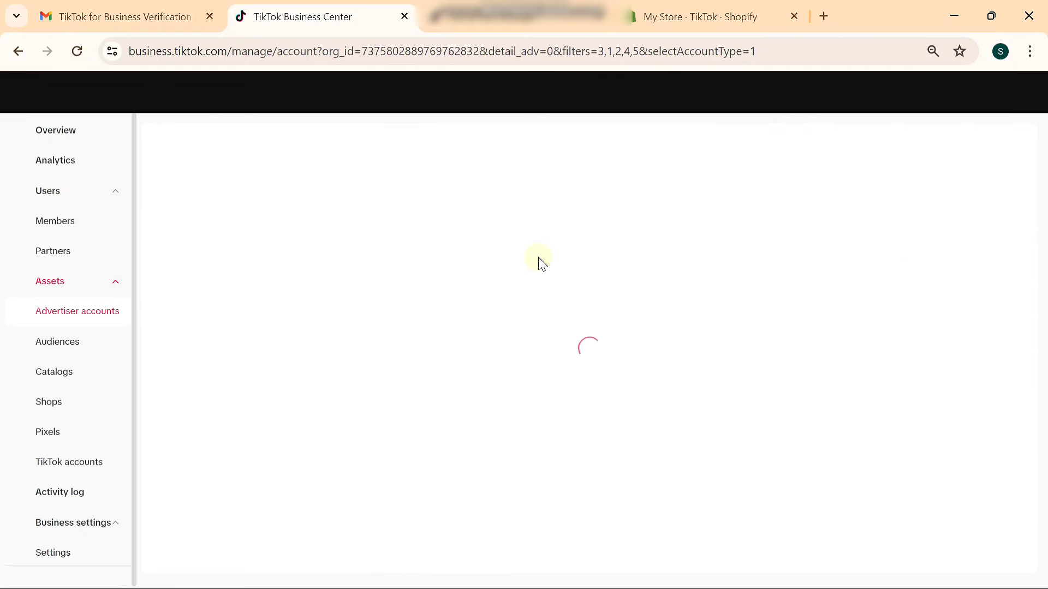
pyautogui.click(87, 224)
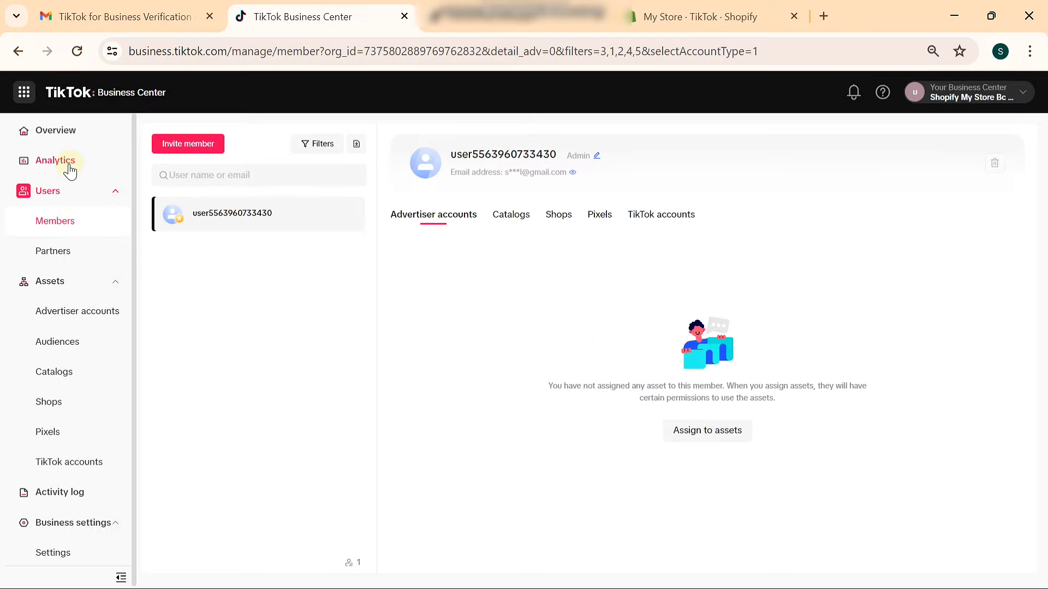
pyautogui.click(65, 311)
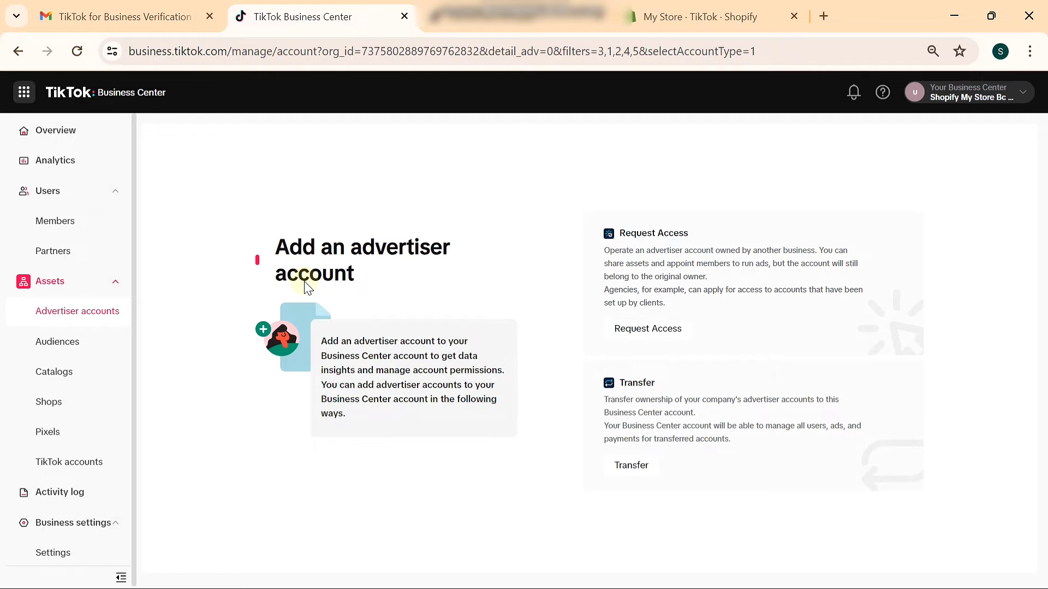
# Step: Request Admin access to the NEW SHERY advertiser account using its copied account ID
pyautogui.click(659, 331)
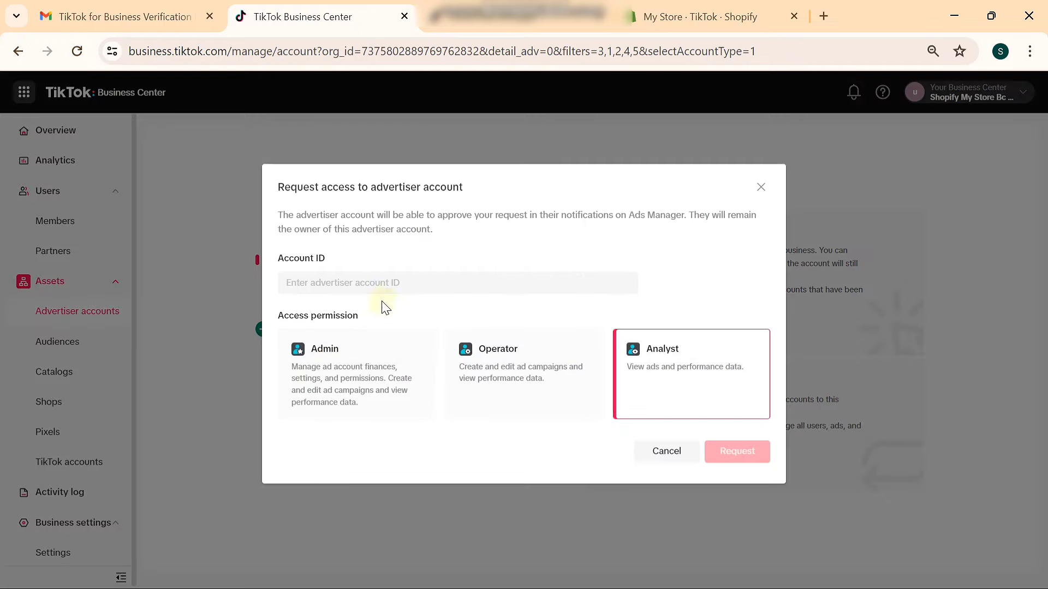
pyautogui.click(370, 396)
pyautogui.click(363, 281)
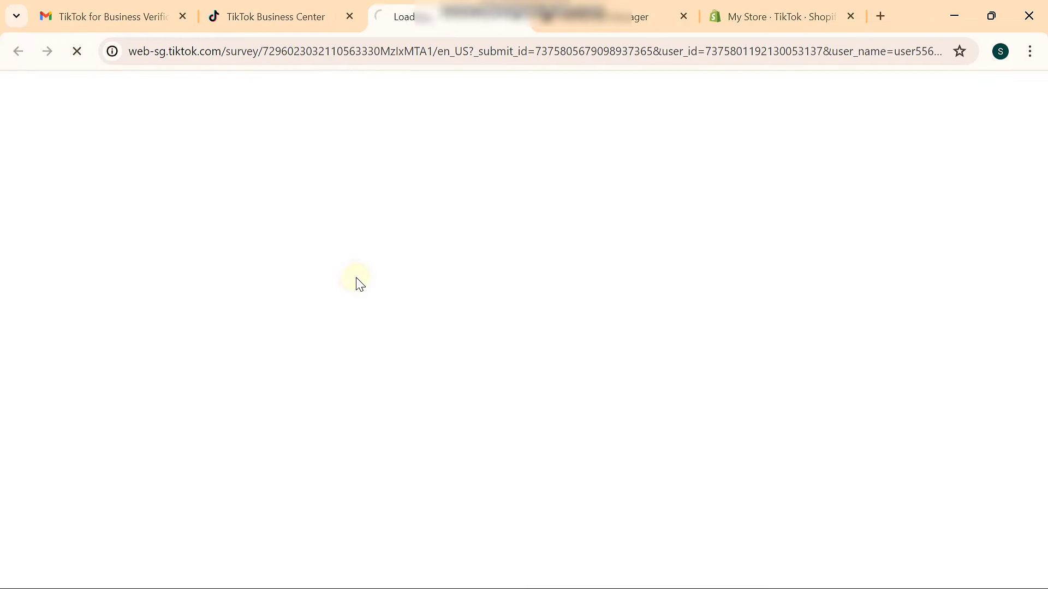
pyautogui.click(273, 14)
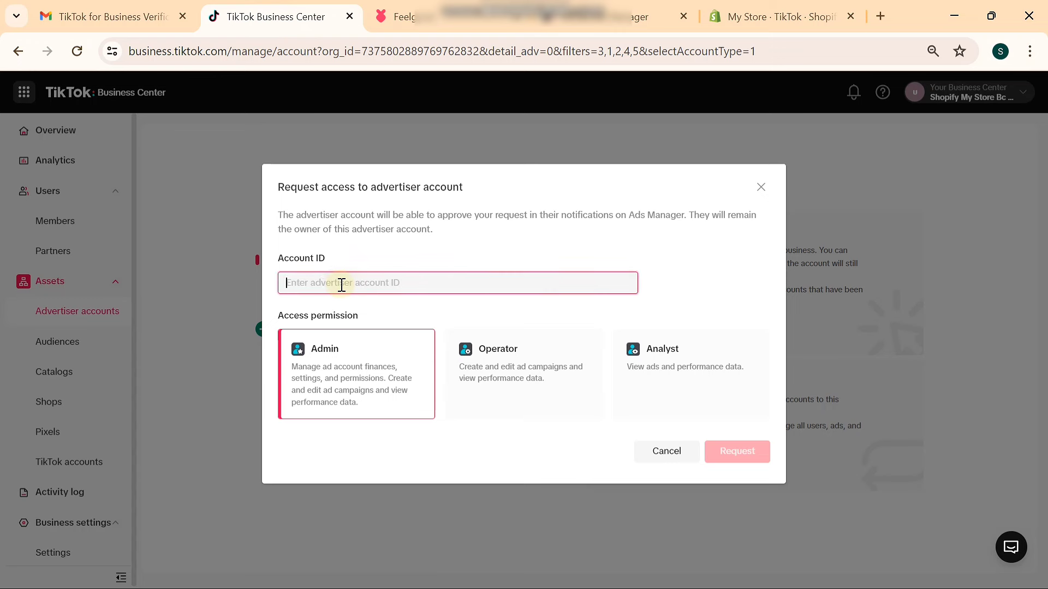
pyautogui.hotkey('ctrl', 'v')
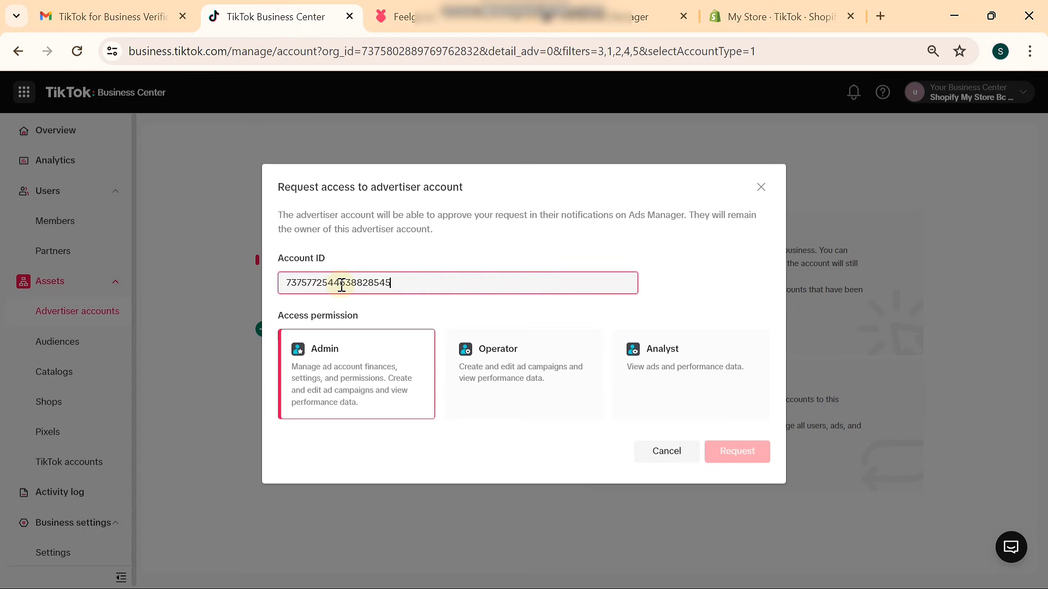
pyautogui.click(421, 256)
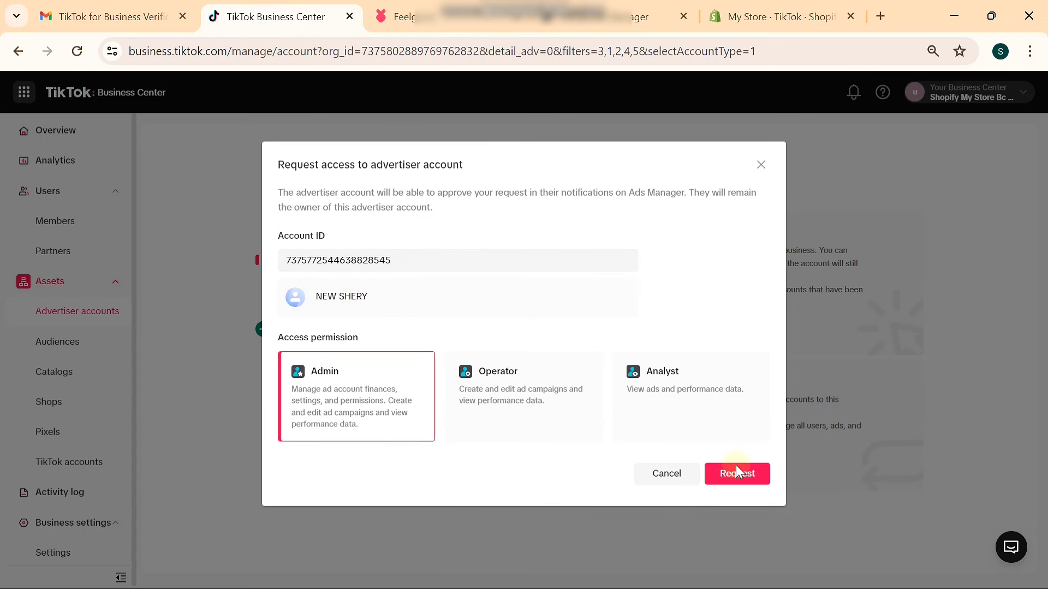
pyautogui.click(741, 483)
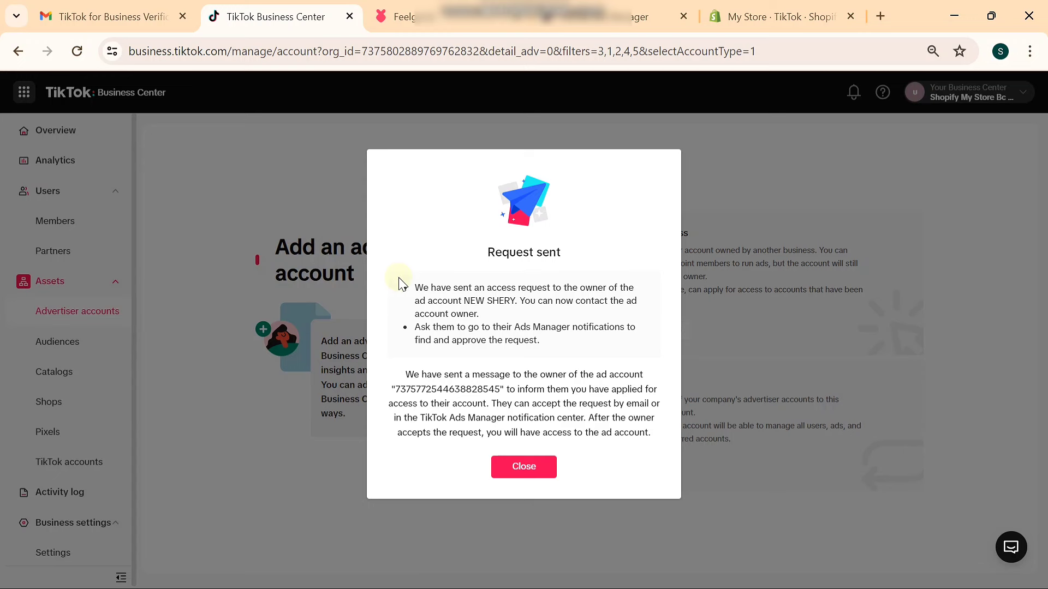
pyautogui.moveTo(400, 279); pyautogui.dragTo(606, 434)
pyautogui.click(626, 228)
pyautogui.click(387, 569)
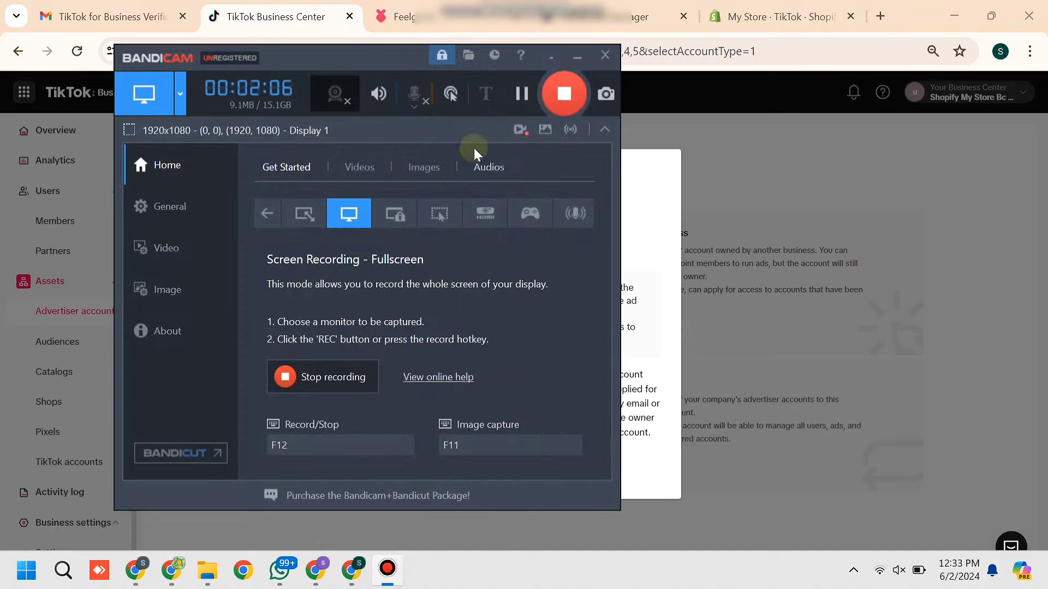
pyautogui.click(521, 93)
pyautogui.click(521, 94)
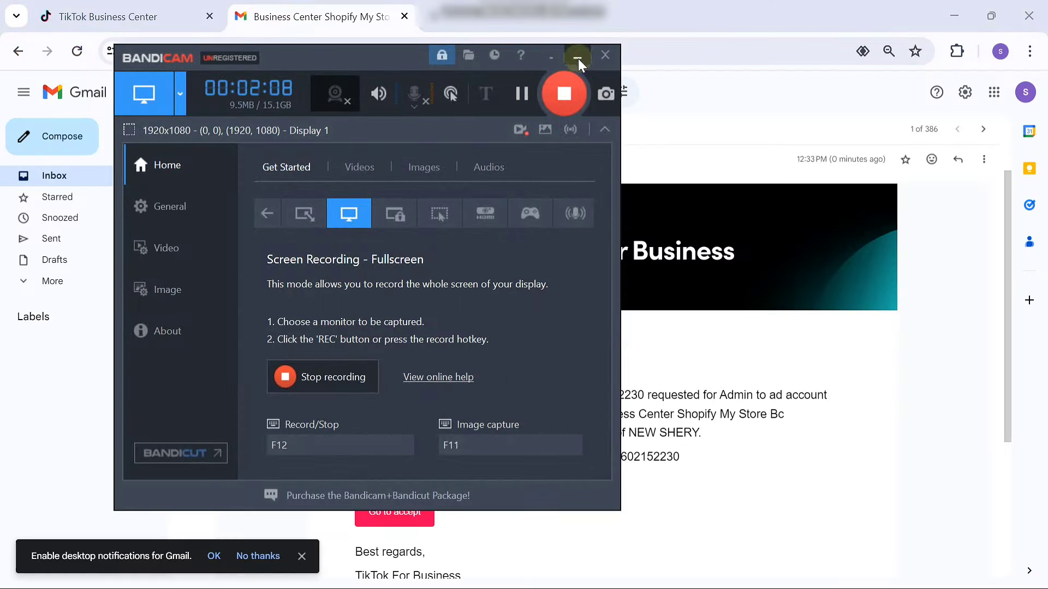
pyautogui.click(577, 56)
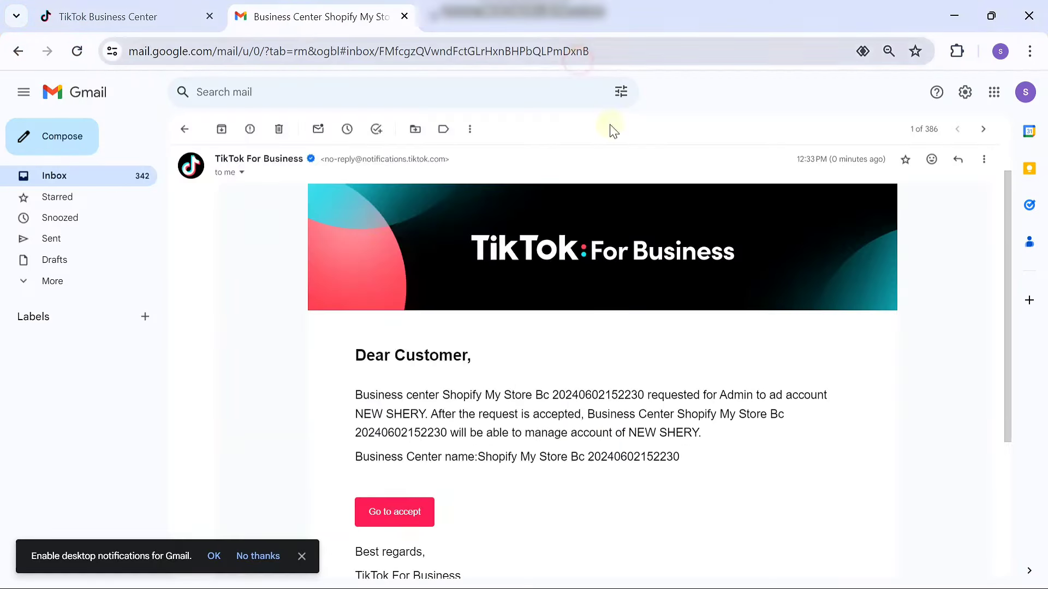
# Step: Examine the TikTok For Business permission-request email in Gmail for NEW SHERY, checking the owner's Business Center overview in between
pyautogui.scroll(-1, 660, 325)
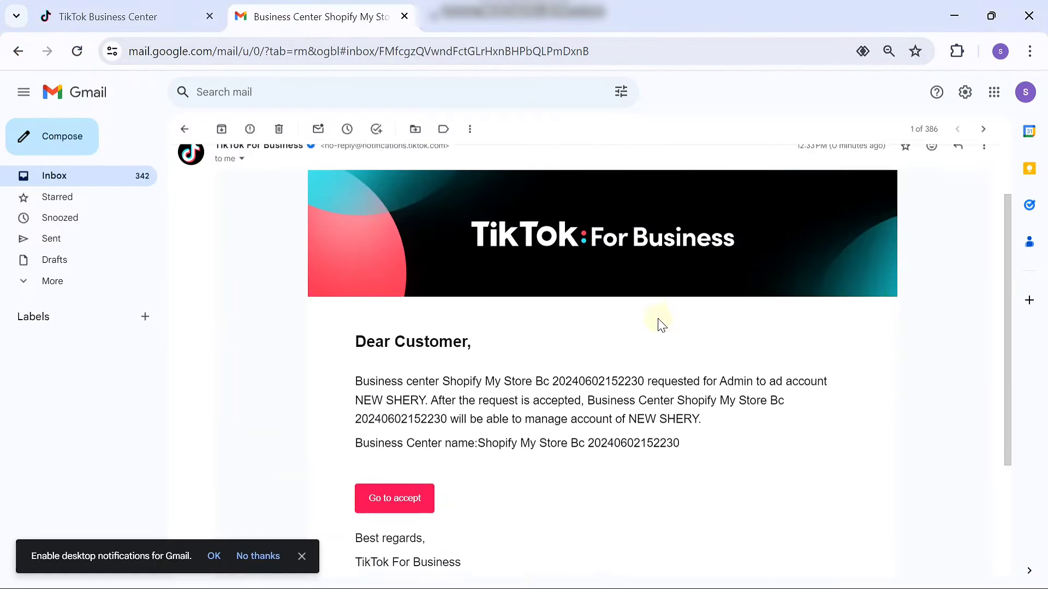
pyautogui.scroll(2, 660, 323)
pyautogui.click(156, 14)
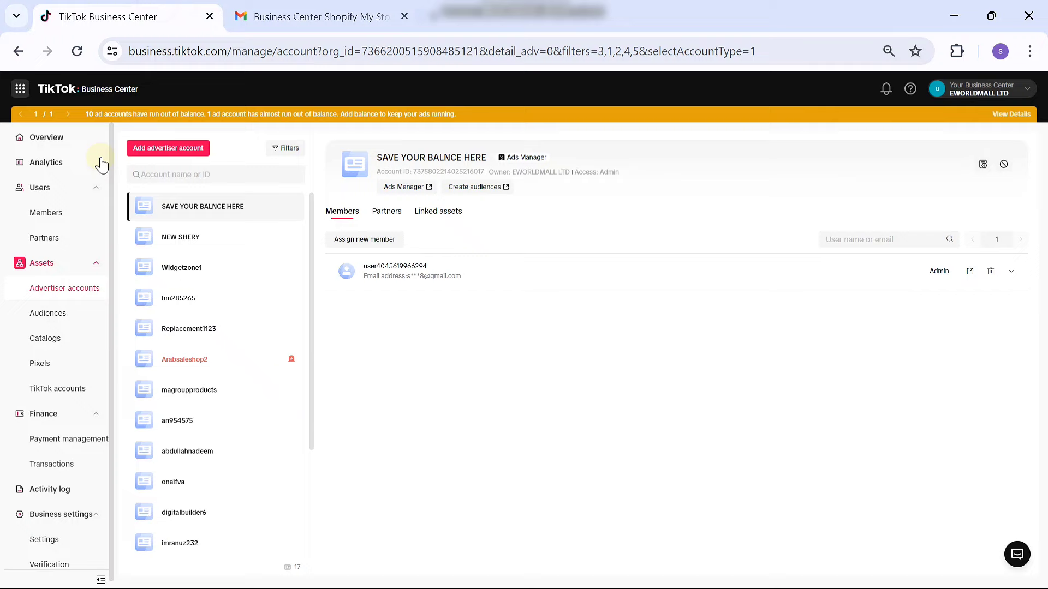
pyautogui.click(61, 137)
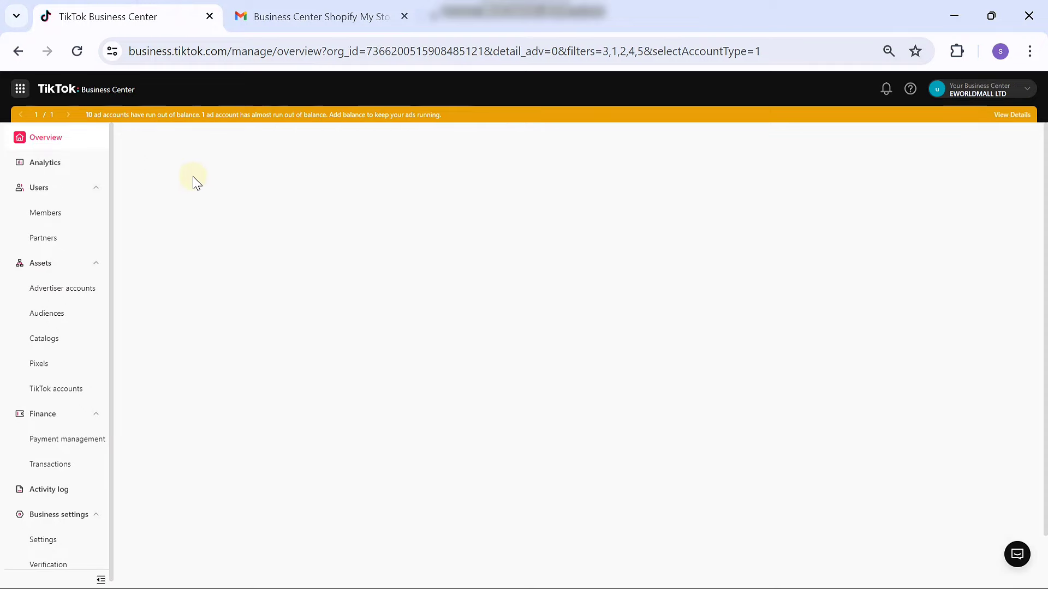
pyautogui.click(290, 12)
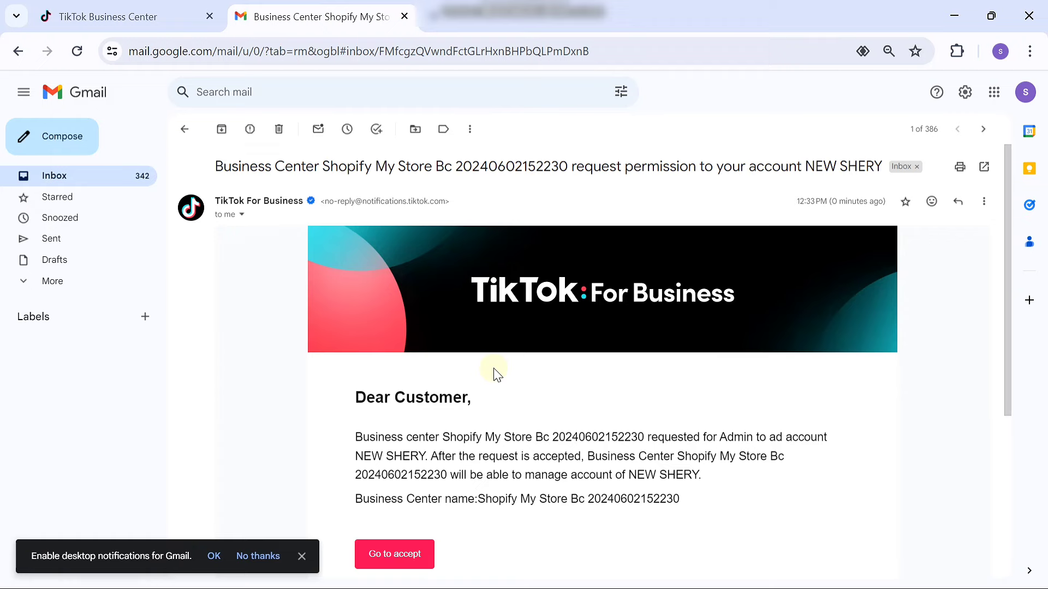
pyautogui.scroll(-3, 497, 374)
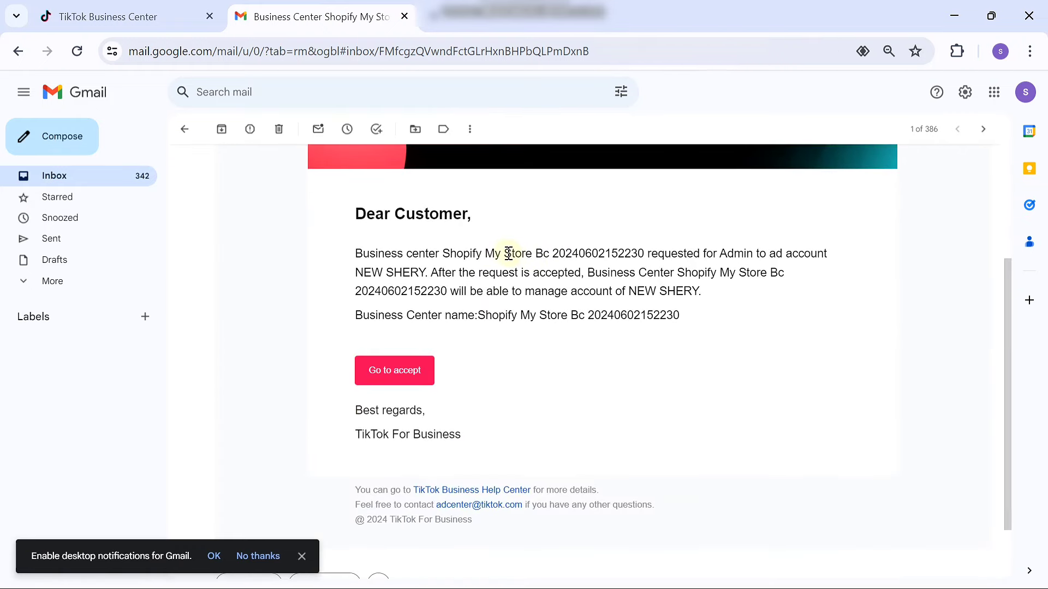
# Step: Accept the Shopify My Store Bc Business Center's Admin request for the NEW SHERY ad account from the TikTok email
pyautogui.moveTo(550, 254); pyautogui.dragTo(646, 253)
pyautogui.click(741, 322)
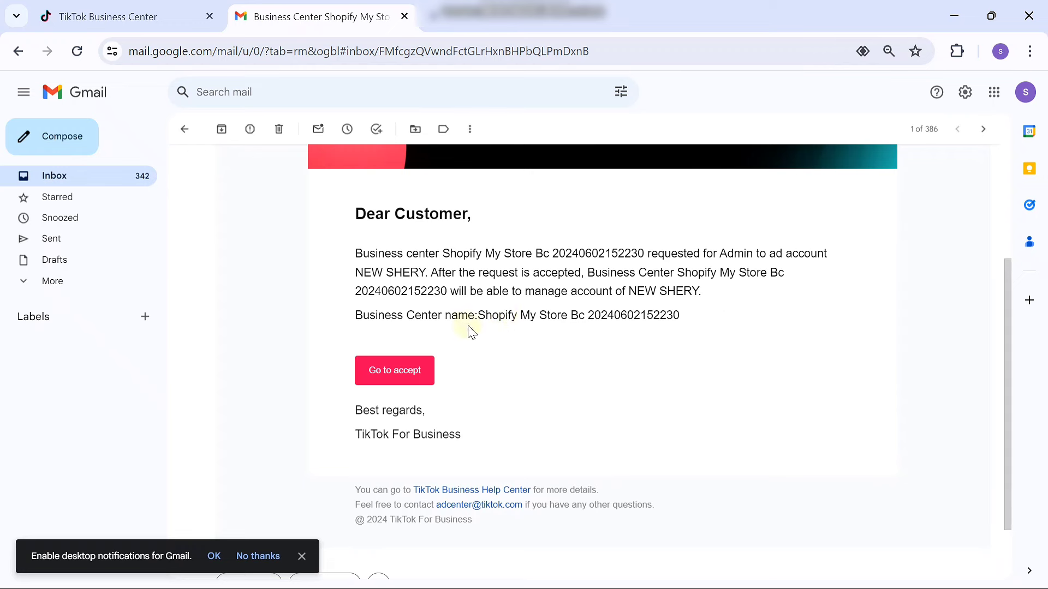
pyautogui.click(395, 374)
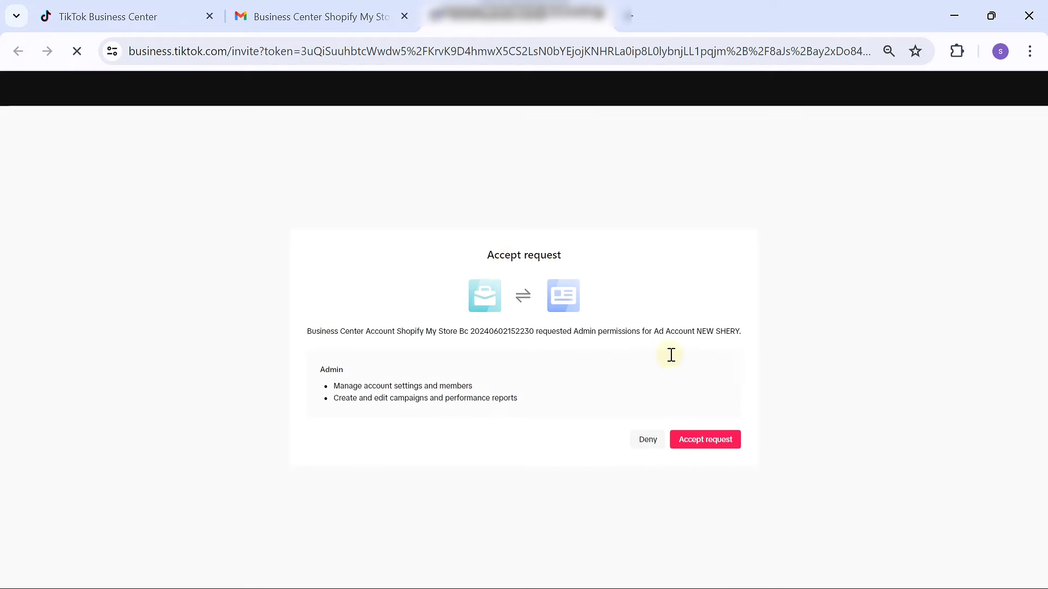
pyautogui.click(704, 440)
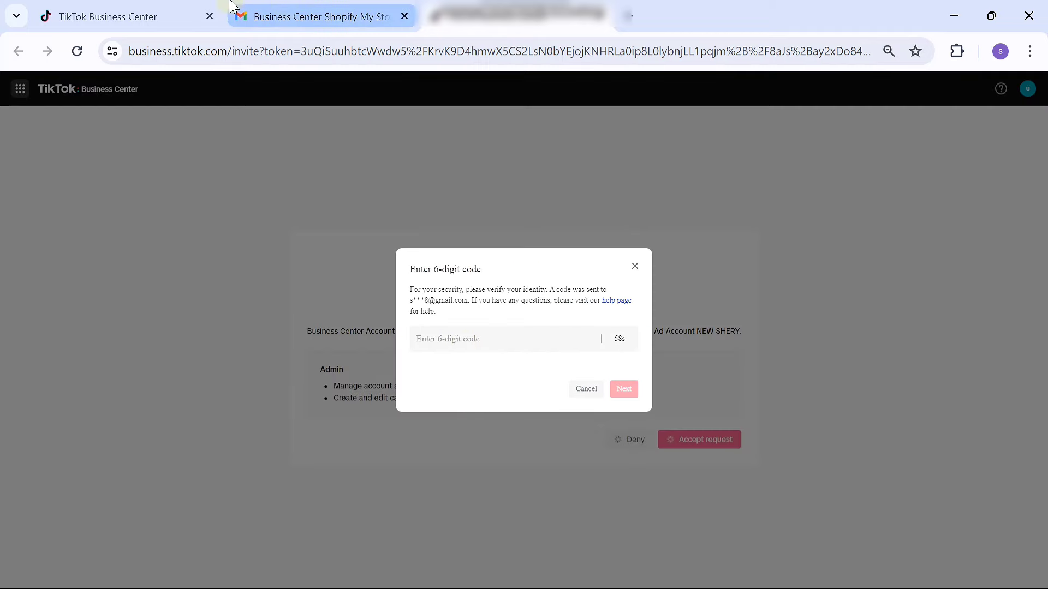
# Step: Open the TikTok Ads Verification Code email in the Gmail inbox and copy its verification code
pyautogui.click(287, 11)
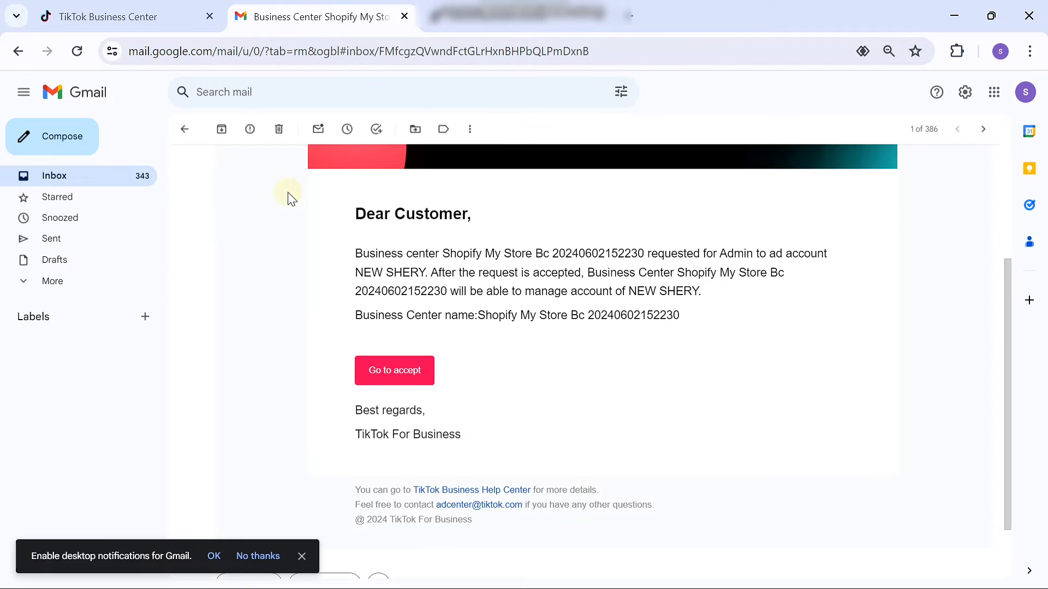
pyautogui.click(185, 130)
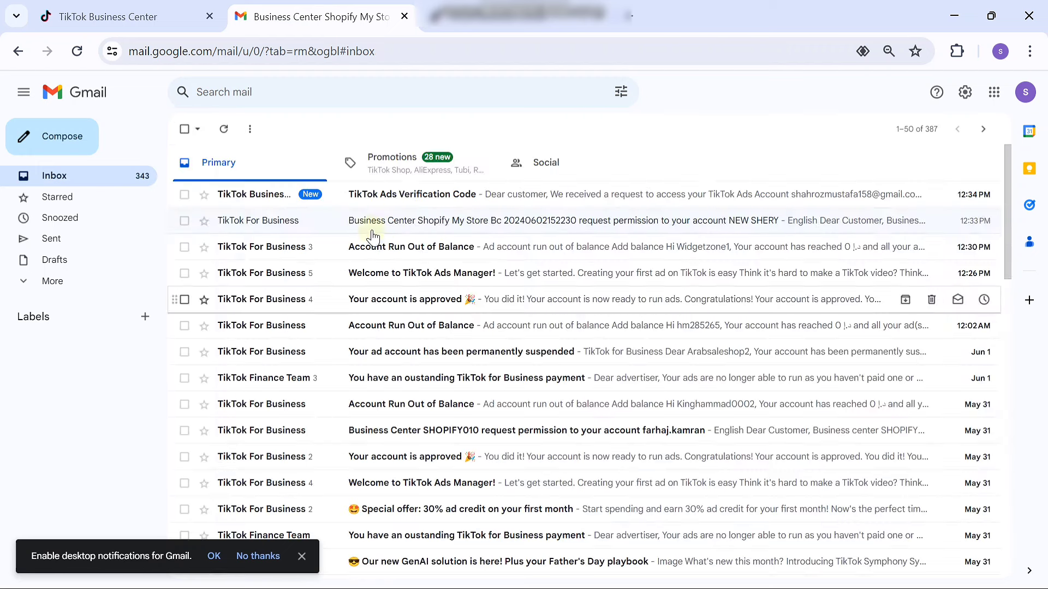
pyautogui.click(400, 201)
pyautogui.moveTo(498, 385); pyautogui.dragTo(436, 382)
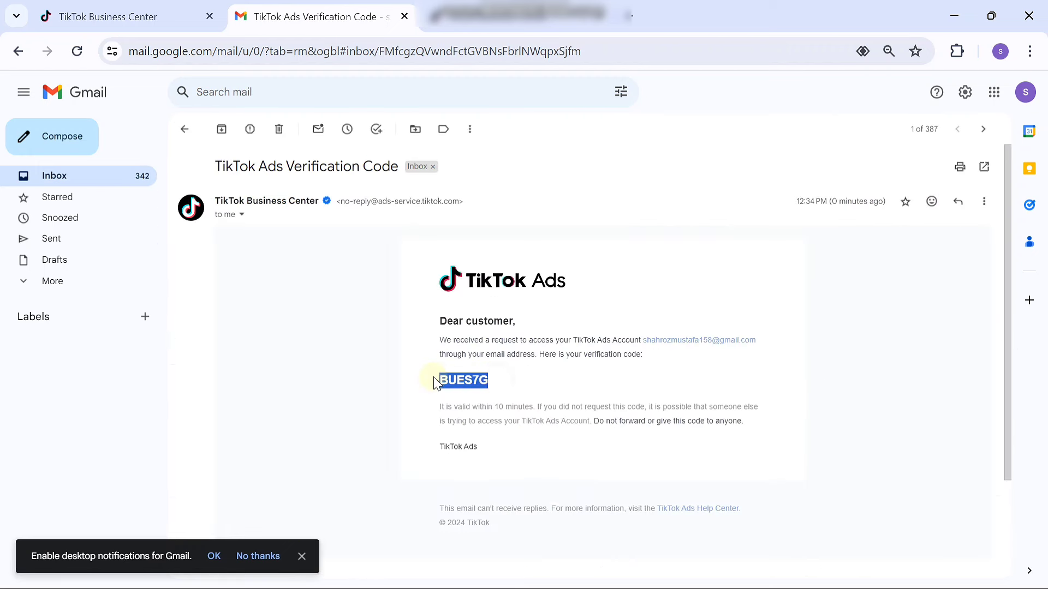
pyautogui.hotkey('ctrl', 'c')
# Step: Enter the emailed verification code in the TikTok identity check and submit it to approve the access request
pyautogui.click(108, 17)
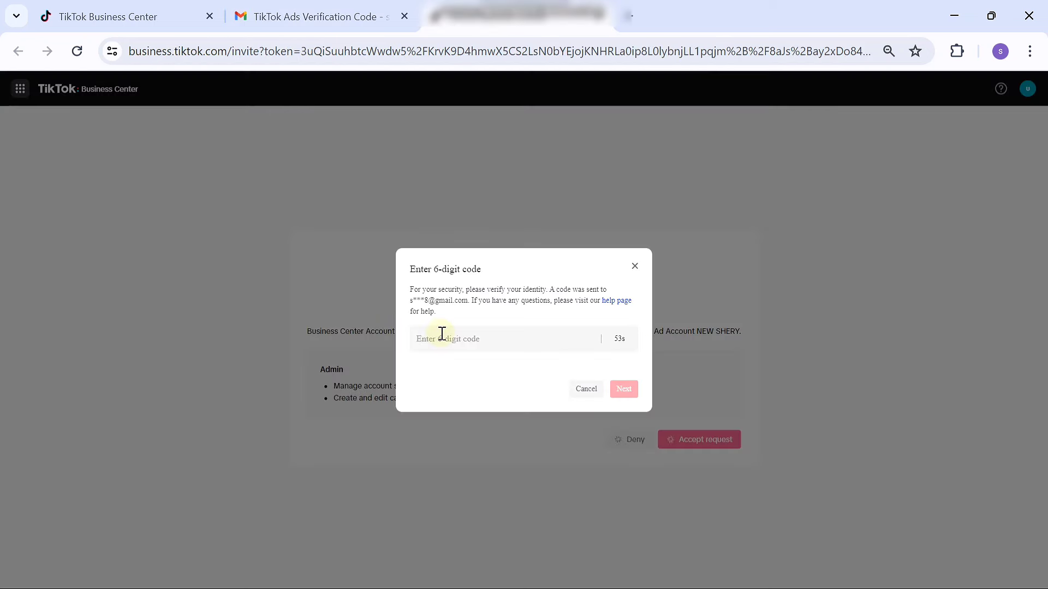
pyautogui.click(442, 334)
pyautogui.hotkey('ctrl', 'v')
pyautogui.click(368, 12)
pyautogui.click(479, 3)
pyautogui.write('G')
pyautogui.click(623, 393)
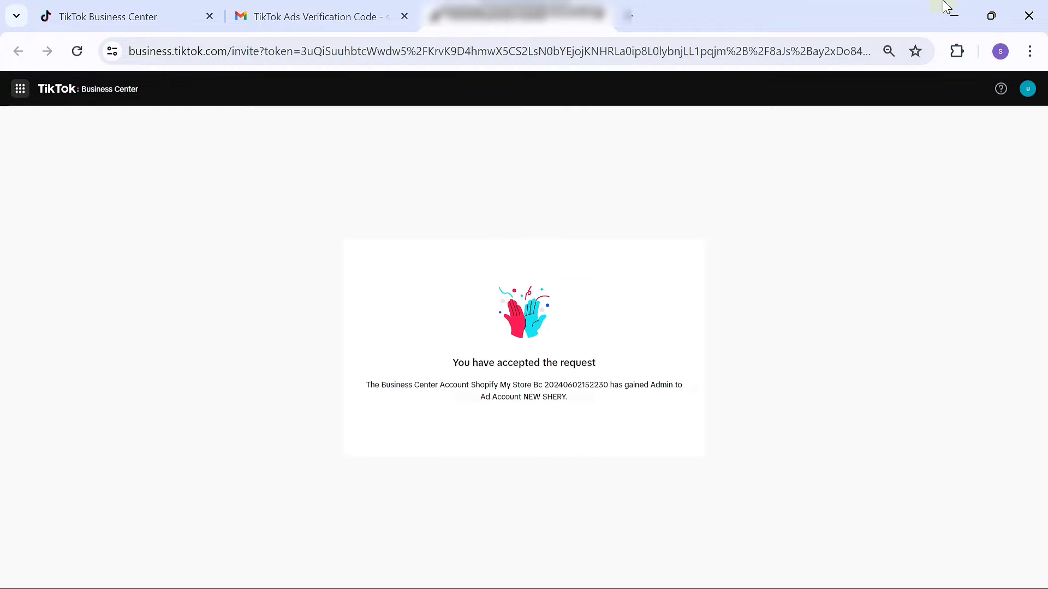
# Step: Return to the Shopify My Store Bc Business Center window and dismiss the access request confirmation
pyautogui.click(953, 14)
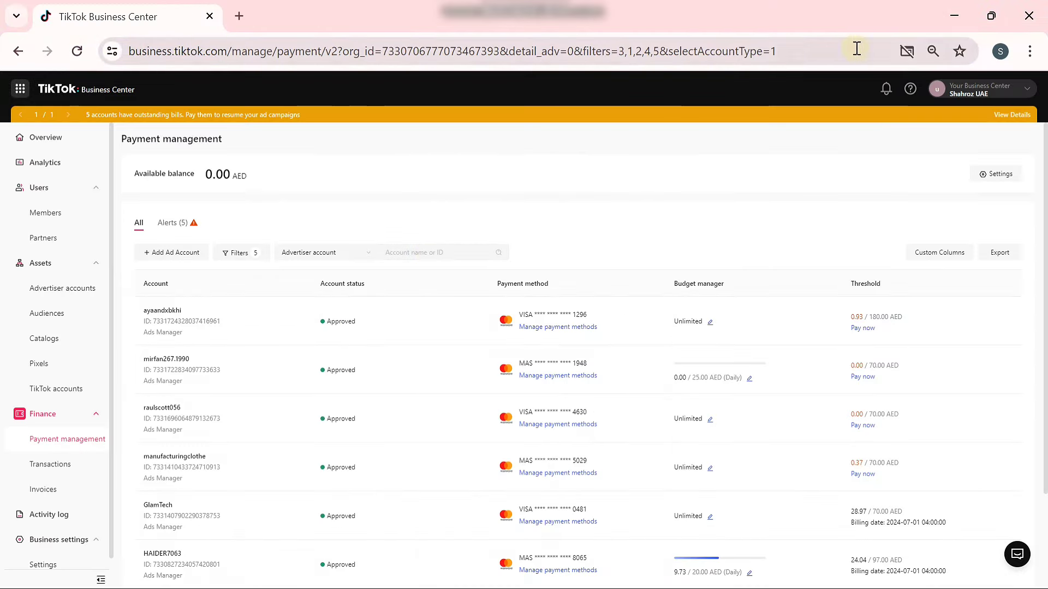
pyautogui.click(954, 15)
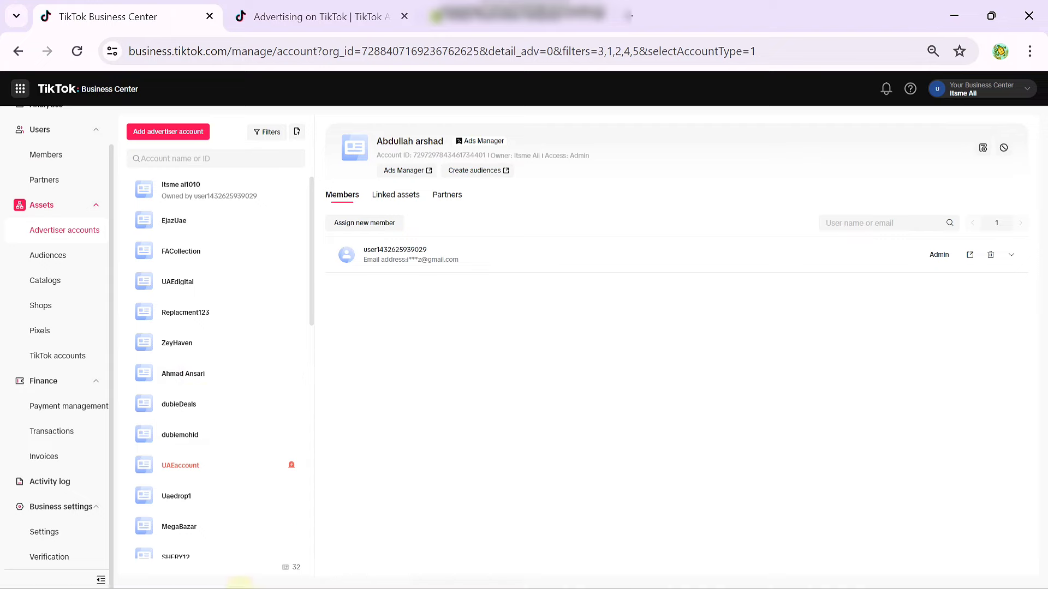
pyautogui.click(352, 571)
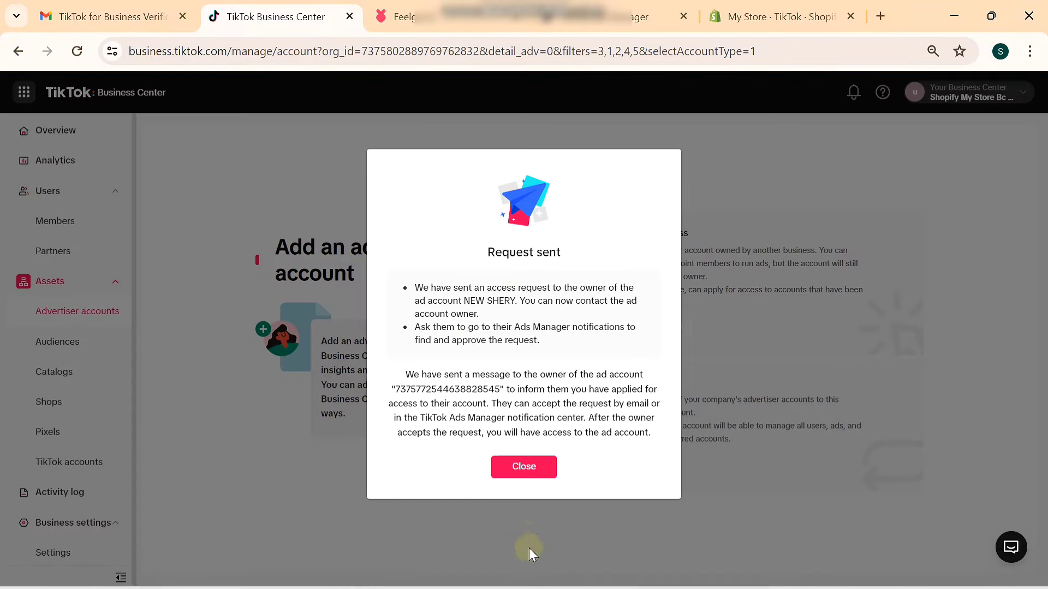
pyautogui.click(525, 467)
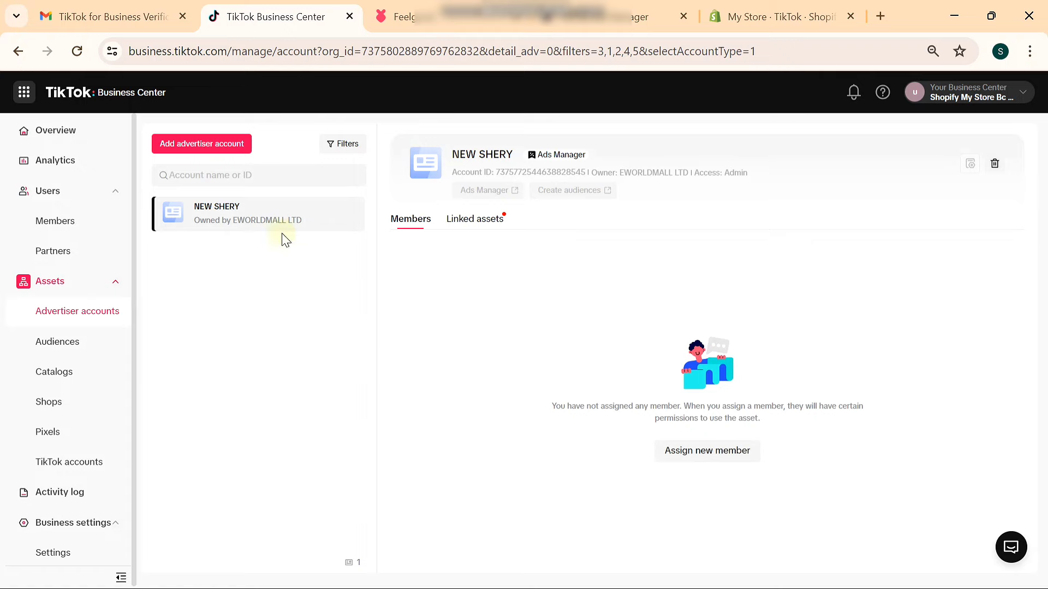
# Step: Assign the listed Business Center member to the NEW SHERY advertiser account with Admin permission
pyautogui.click(675, 451)
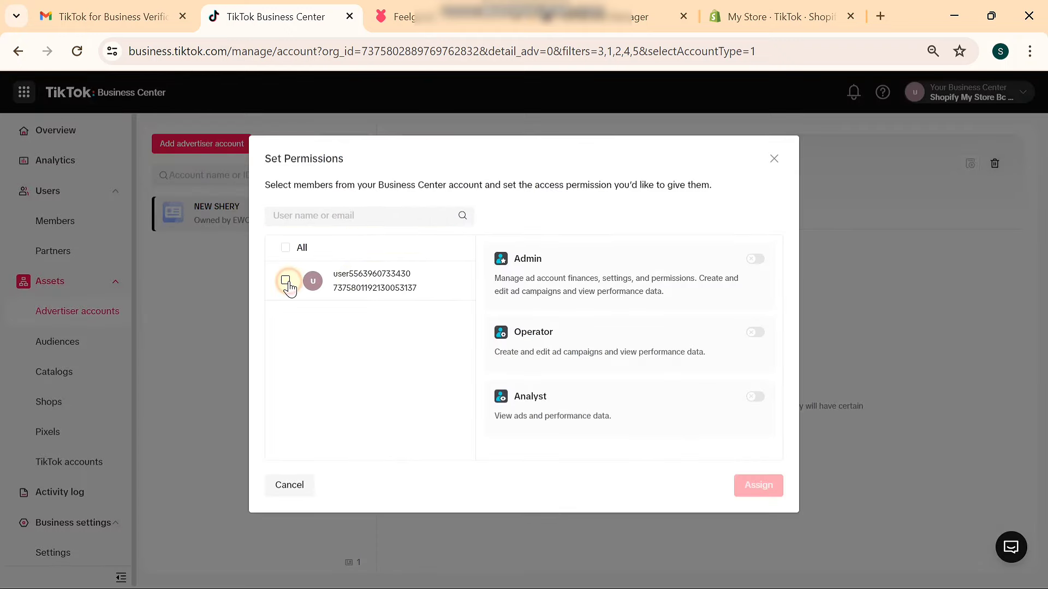
pyautogui.click(286, 281)
pyautogui.click(754, 258)
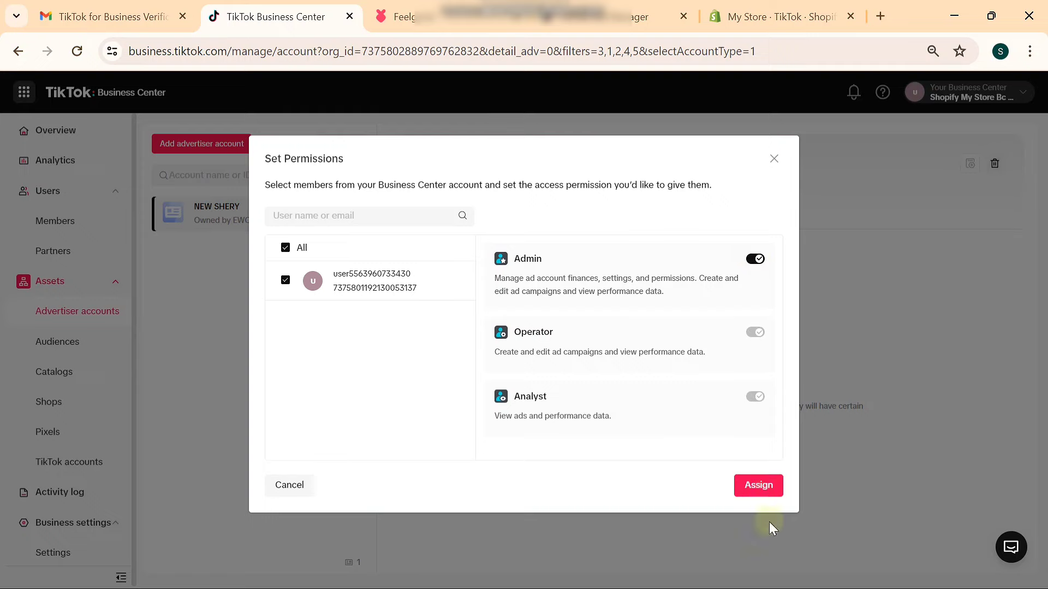
pyautogui.click(760, 490)
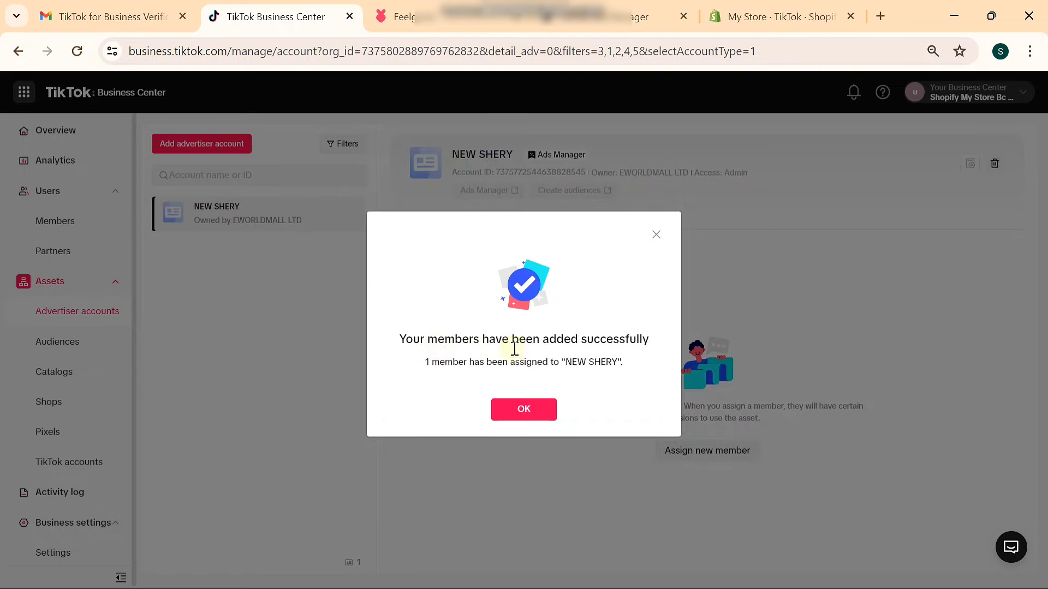
pyautogui.click(516, 405)
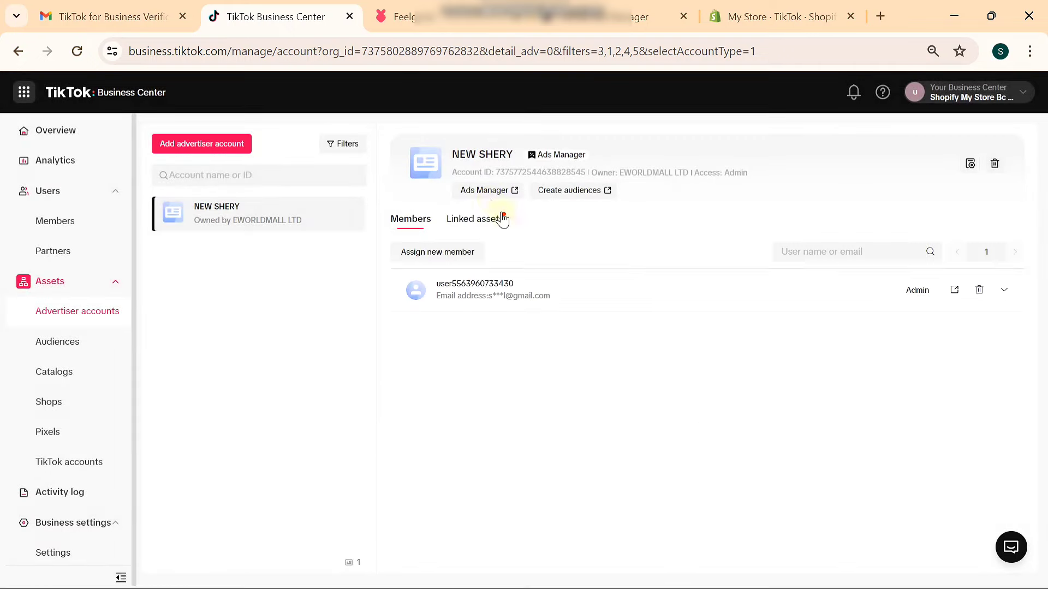
# Step: Open NEW SHERY in TikTok Ads Manager and check the available cash balance on its payment page
pyautogui.click(475, 191)
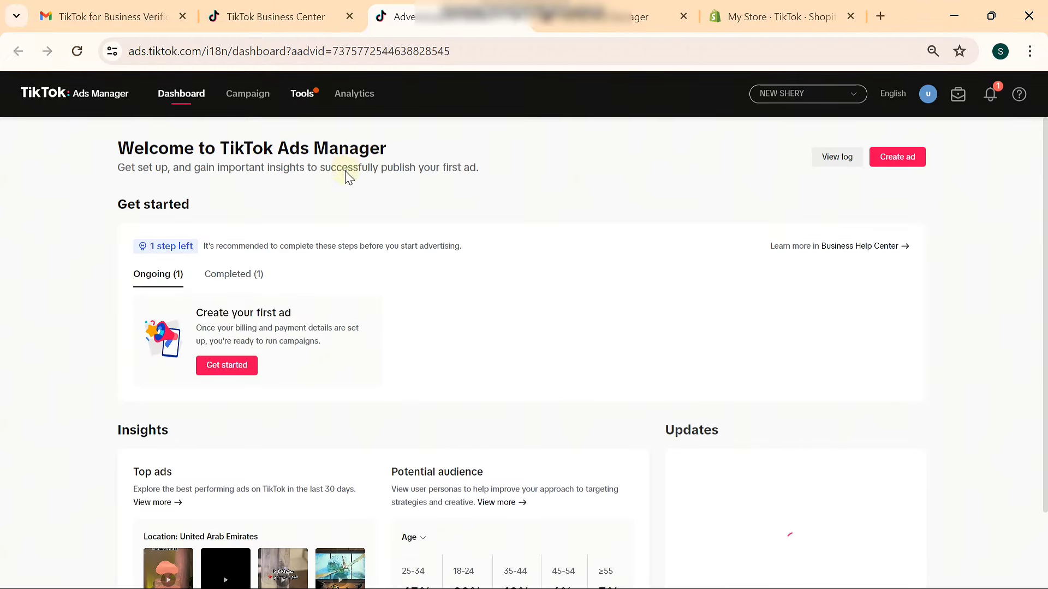
pyautogui.moveTo(311, 103)
pyautogui.click(481, 271)
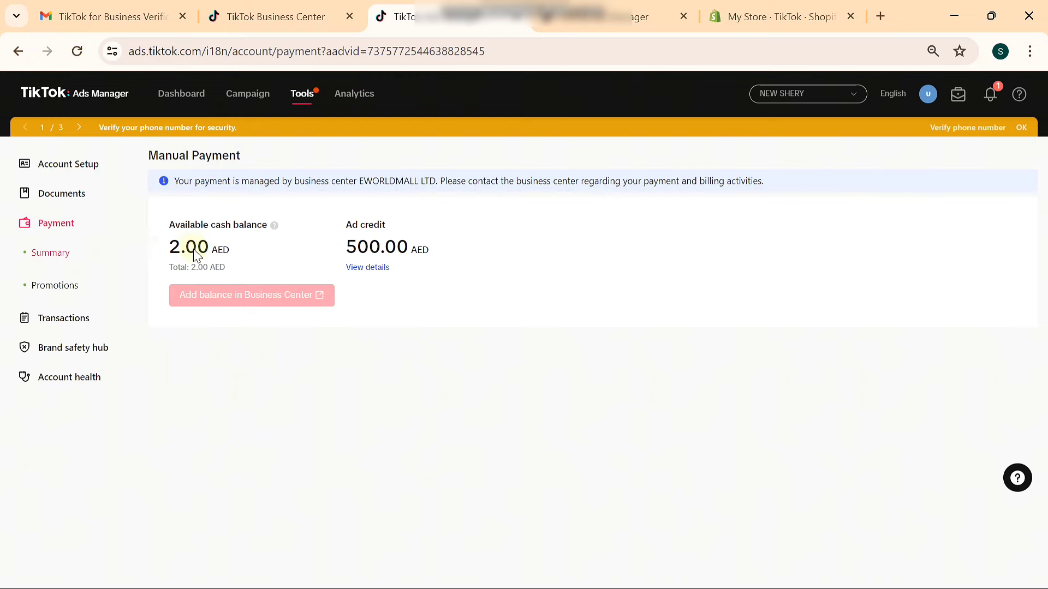
pyautogui.moveTo(162, 247); pyautogui.dragTo(230, 249)
pyautogui.click(354, 391)
# Step: Switch to Shopify, reload the TikTok marketing setup and connect the NEW SHERY ad account under TikTok Ads Manager
pyautogui.click(289, 12)
pyautogui.click(756, 12)
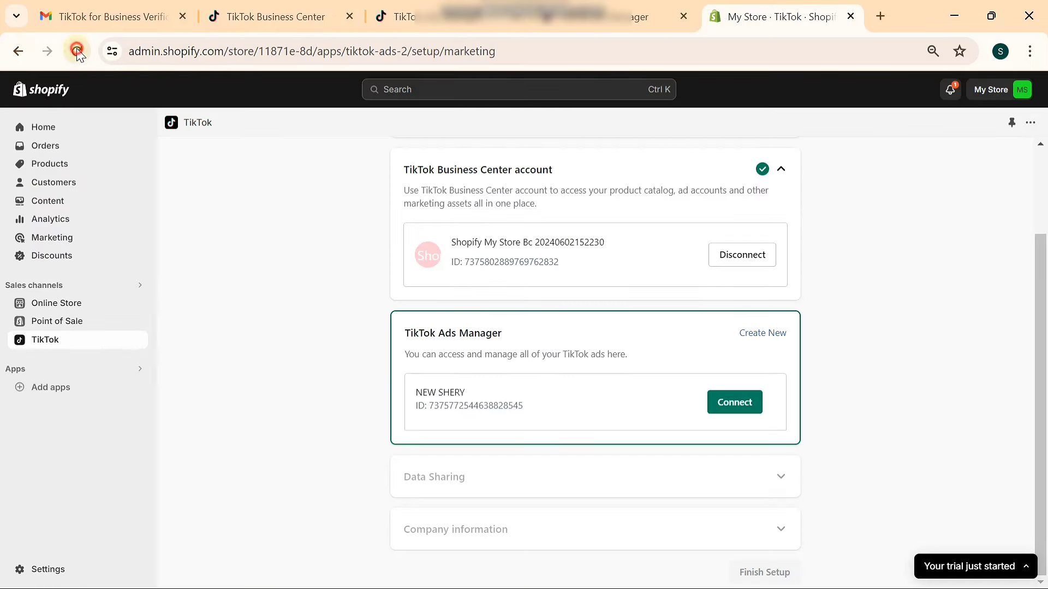
pyautogui.click(77, 51)
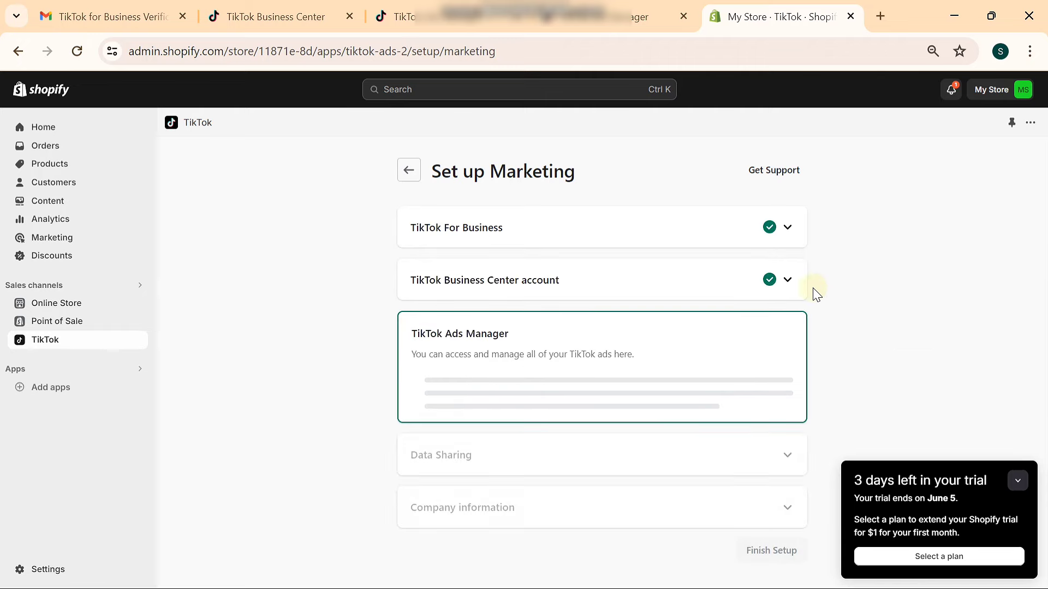
pyautogui.click(753, 403)
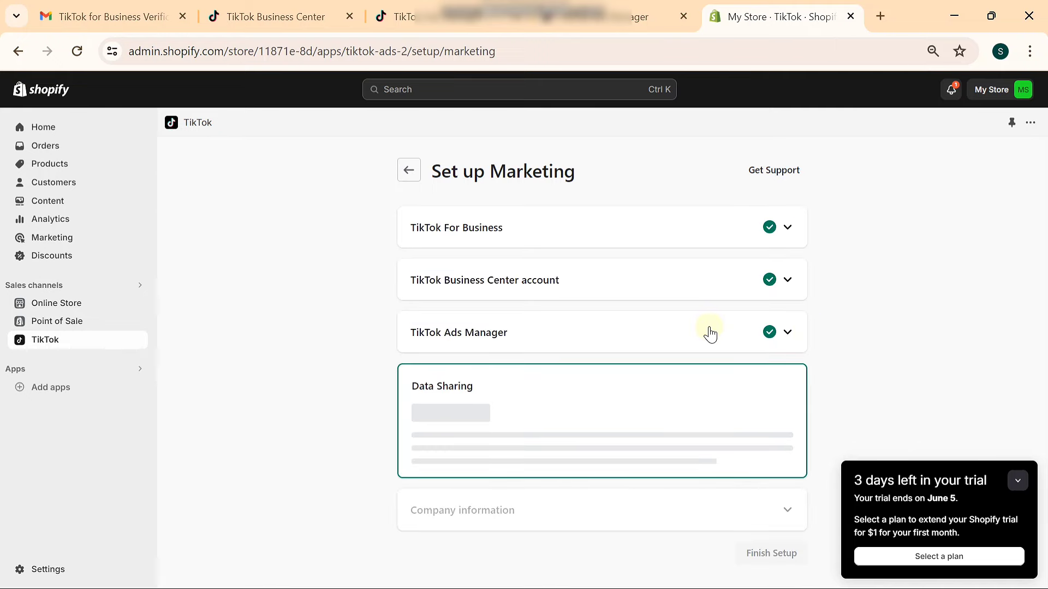
# Step: Collapse the trial notice and confirm Maximum data sharing with the TikTok Pixel for Shopify
pyautogui.click(1010, 482)
pyautogui.scroll(-7, 627, 398)
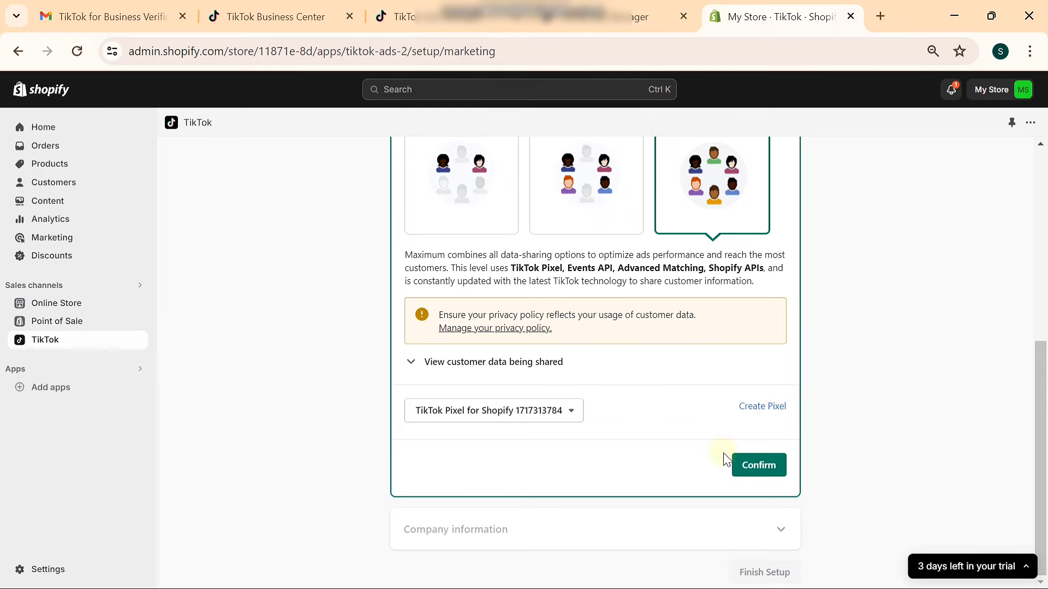
pyautogui.click(742, 464)
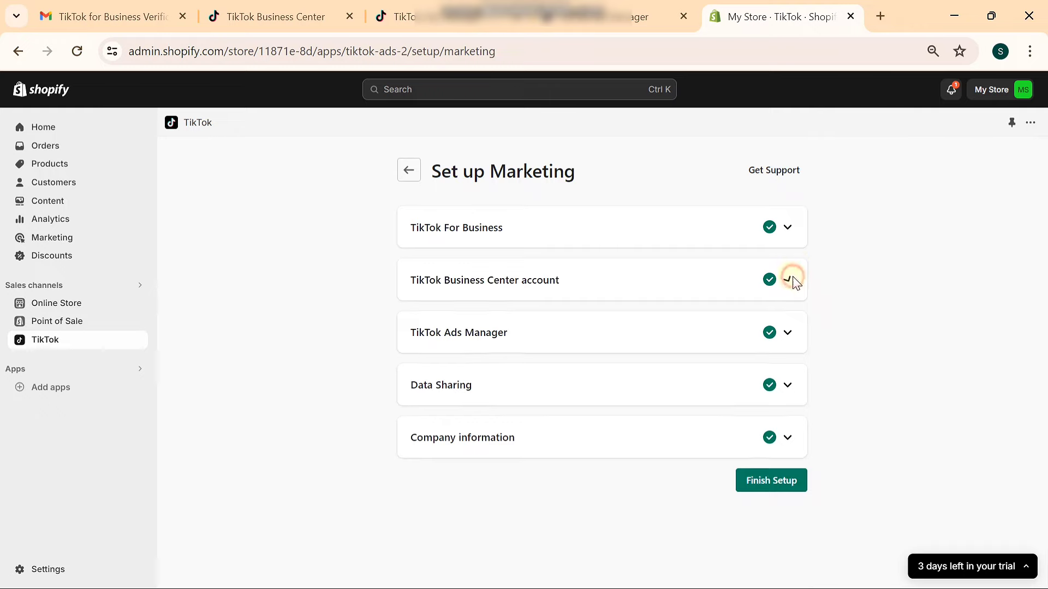
# Step: Check the connected TikTok Business Center account section and finish the marketing setup
pyautogui.click(787, 278)
pyautogui.click(786, 281)
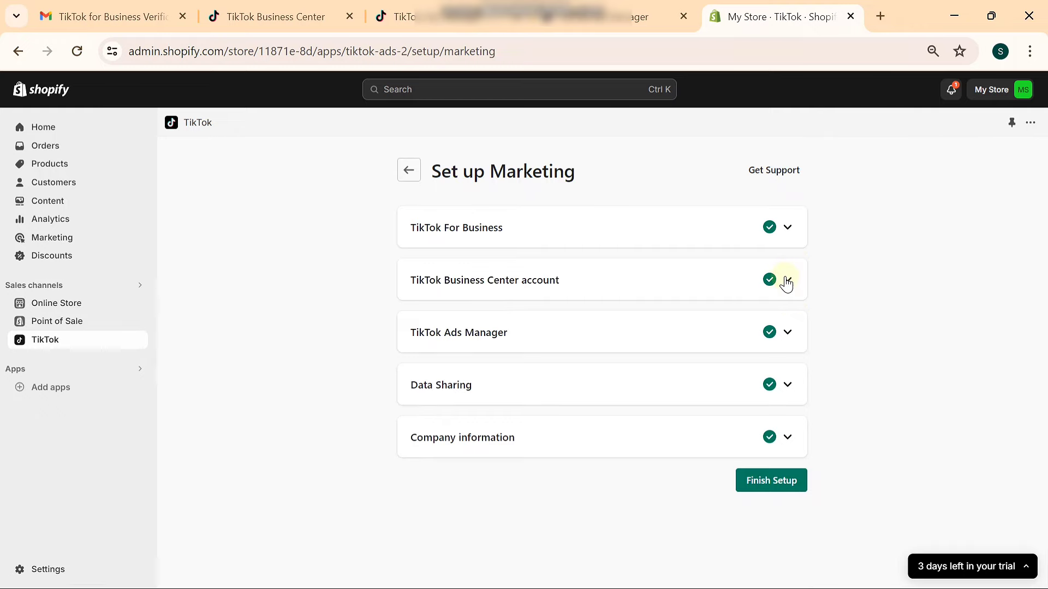
pyautogui.click(770, 483)
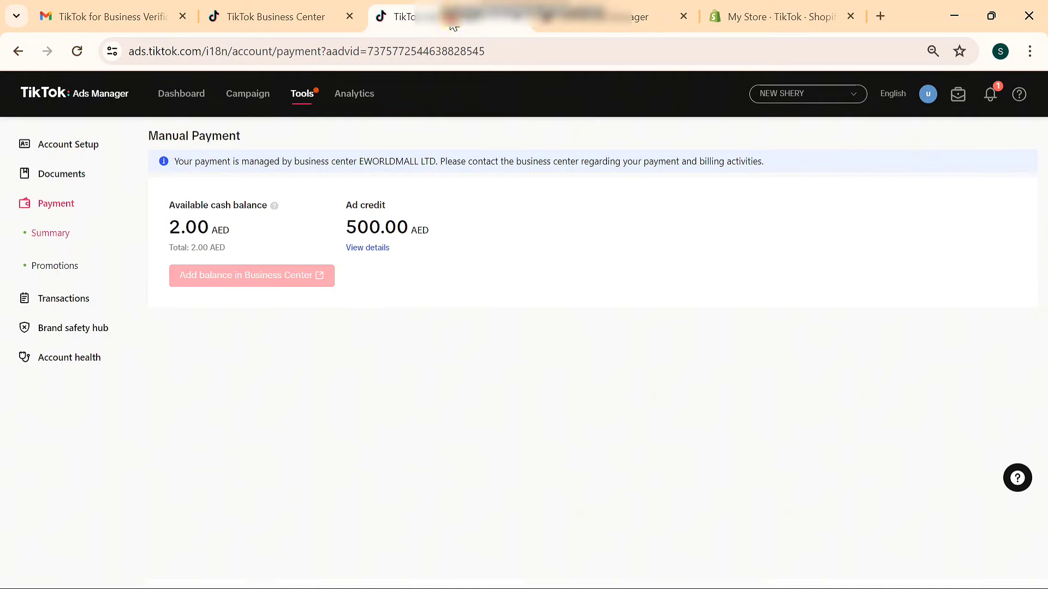
# Step: Switch TikTok Business Center to the EWORLDMALL LTD account, and return to the Shopify store's TikTok app
pyautogui.click(264, 15)
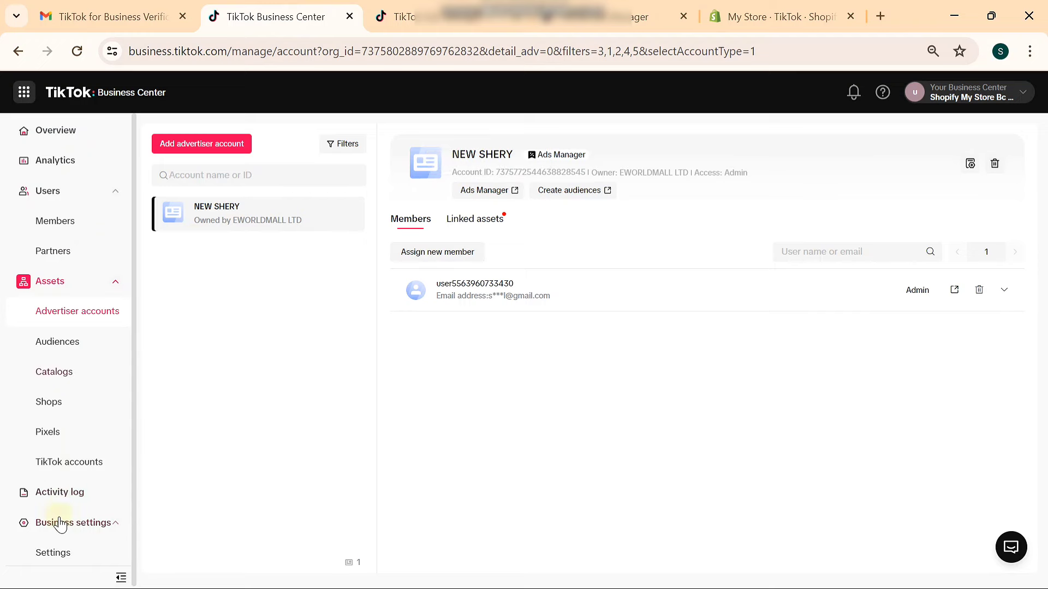
pyautogui.click(965, 94)
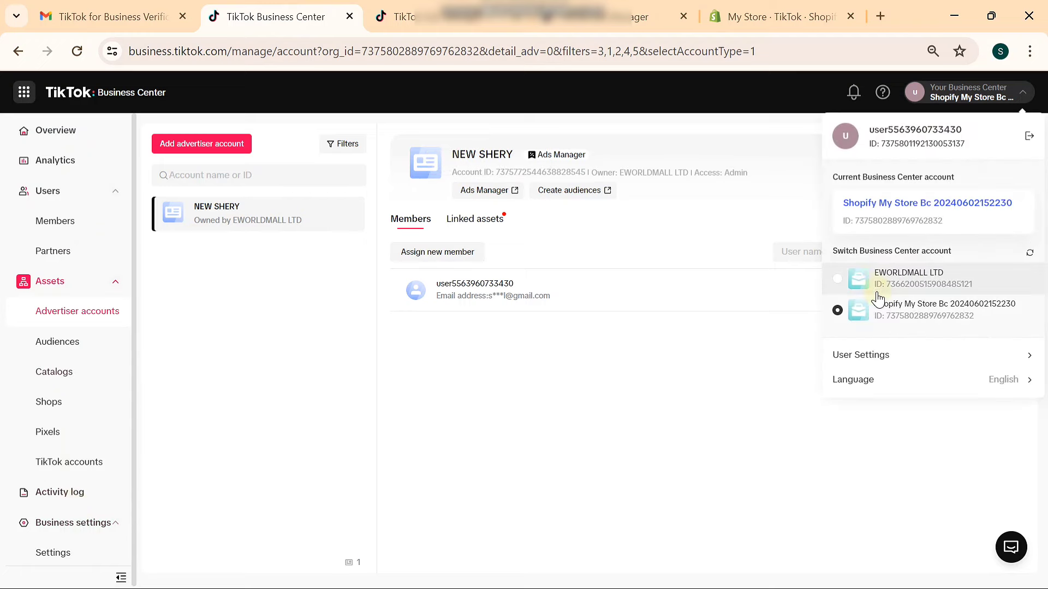
pyautogui.click(873, 279)
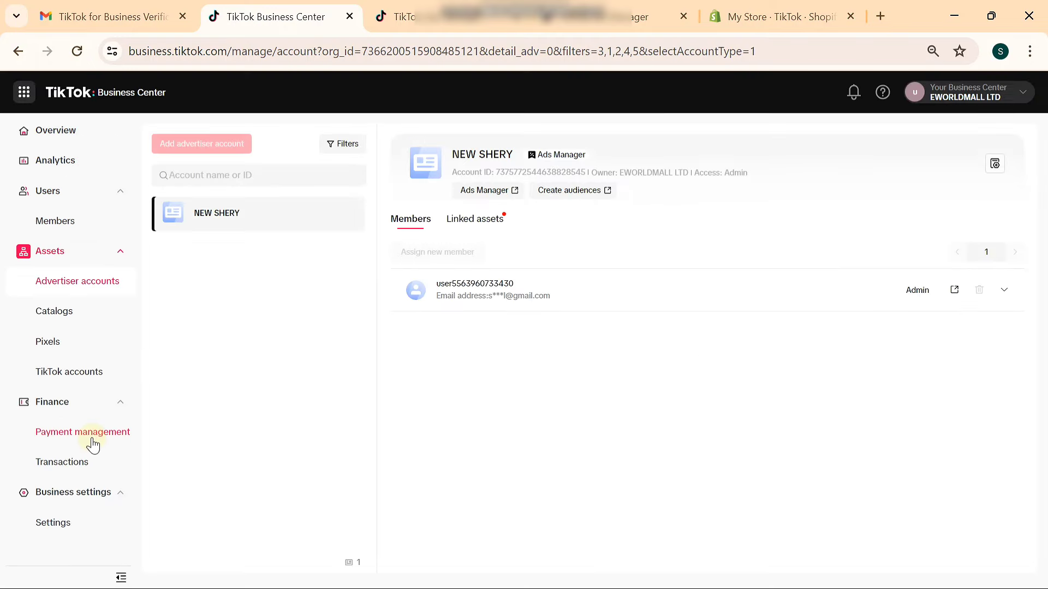
pyautogui.click(747, 15)
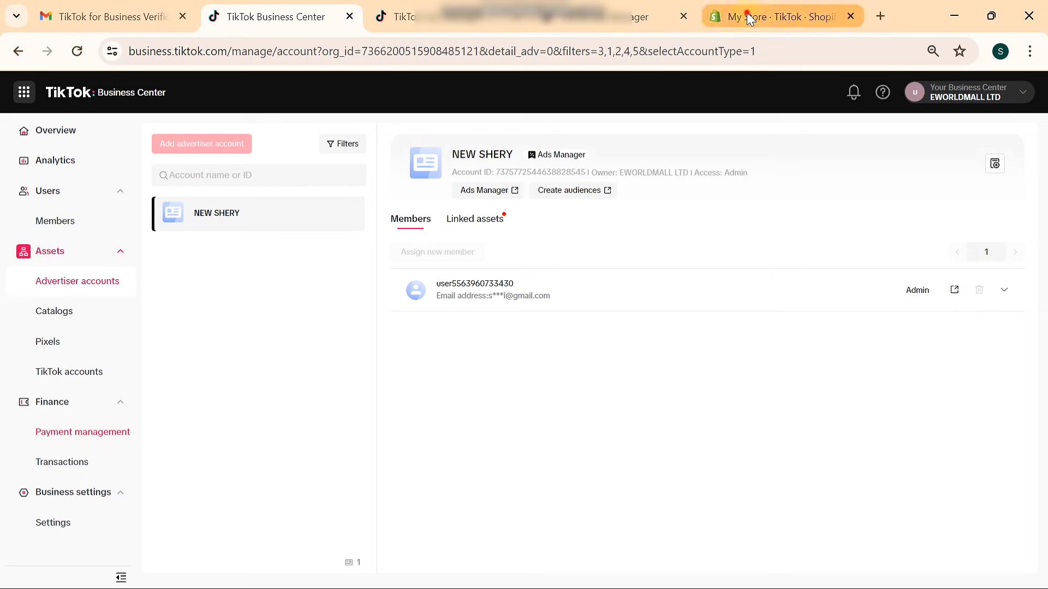